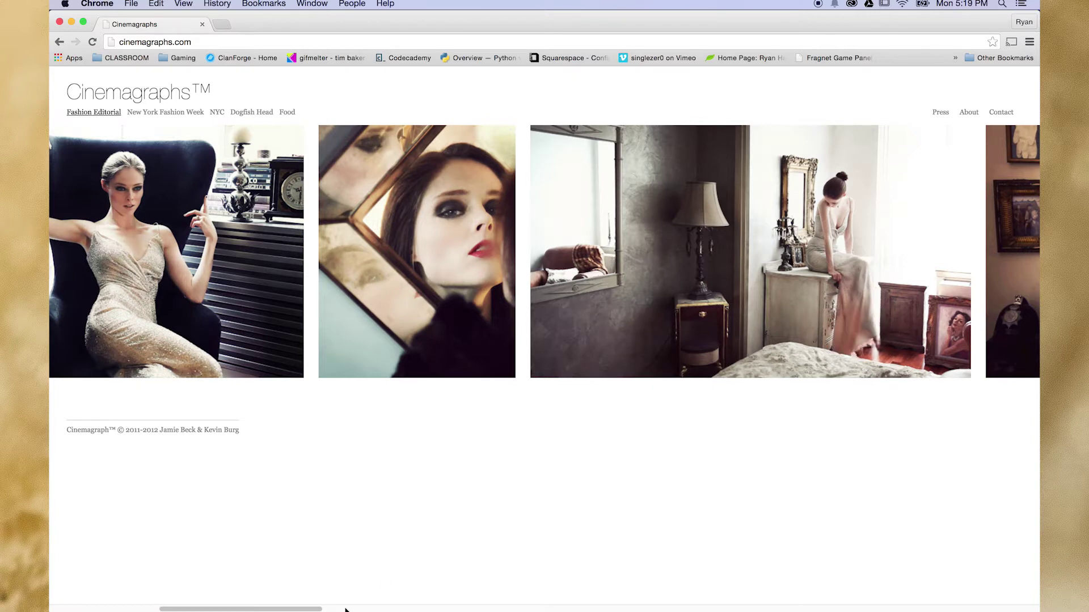
Step: Look through the example cinemagraphs in the Fashion Editorial gallery on cinemagraphs.com
{"action": "left_click_drag", "start_coordinate": [296, 610], "coordinate": [301, 611]}
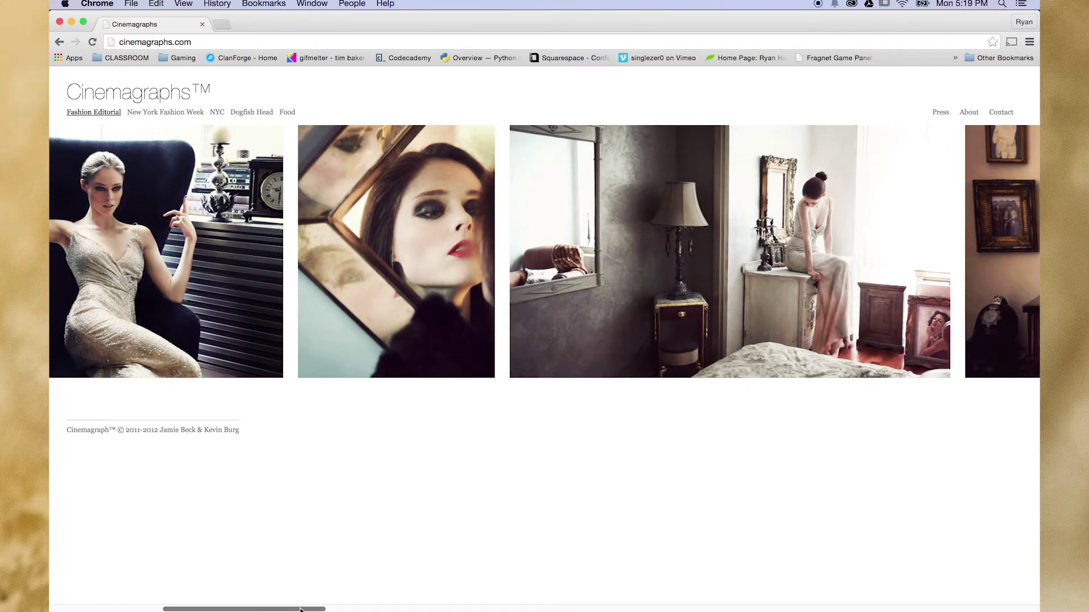
{"action": "left_click_drag", "start_coordinate": [301, 610], "coordinate": [372, 597]}
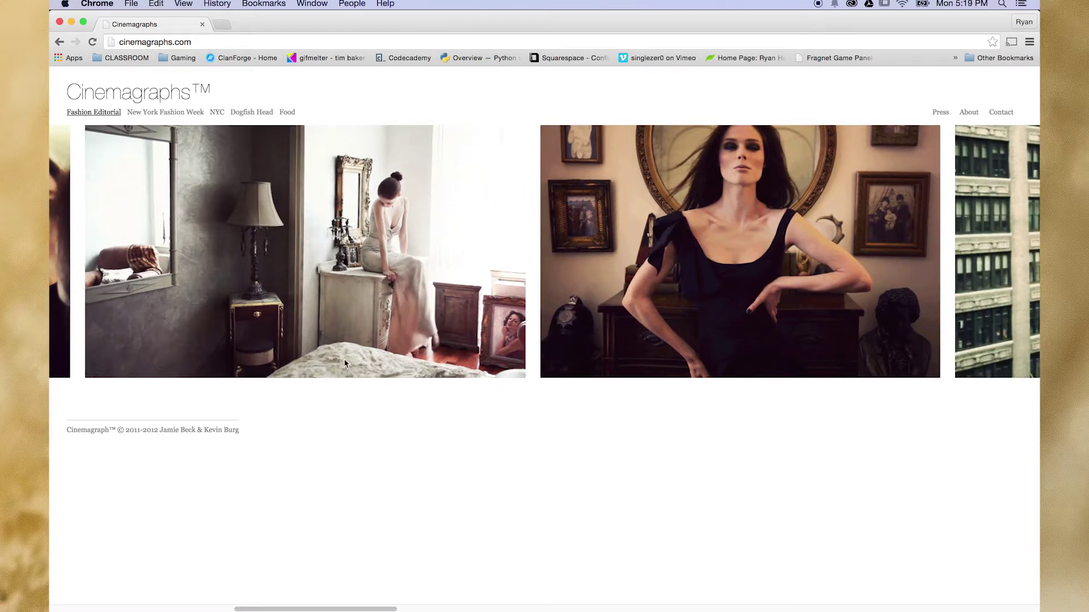
{"action": "left_click_drag", "start_coordinate": [350, 607], "coordinate": [416, 596]}
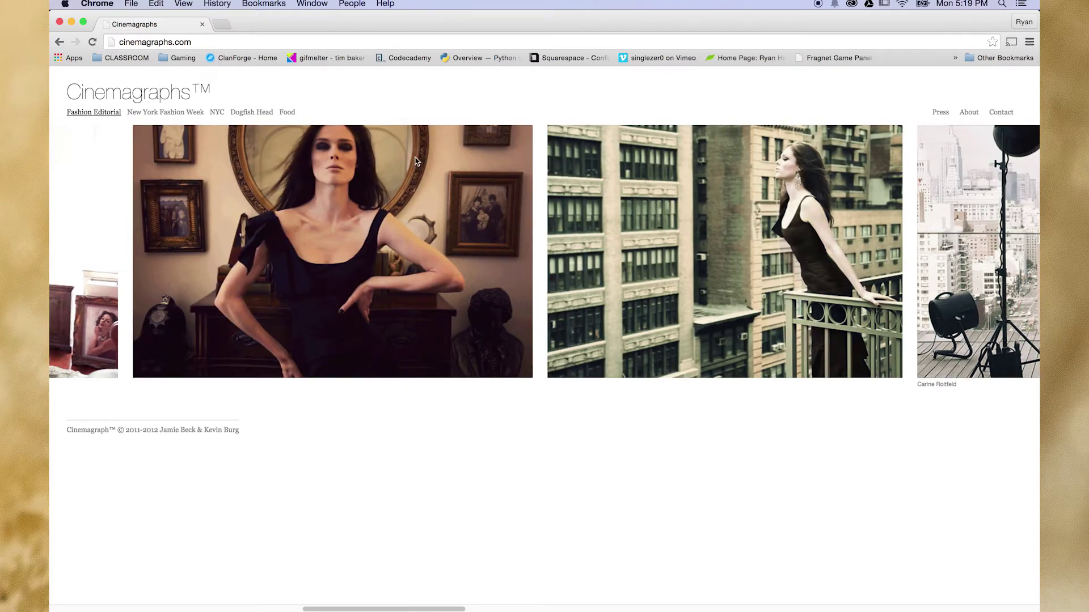
{"action": "left_click_drag", "start_coordinate": [421, 610], "coordinate": [469, 598]}
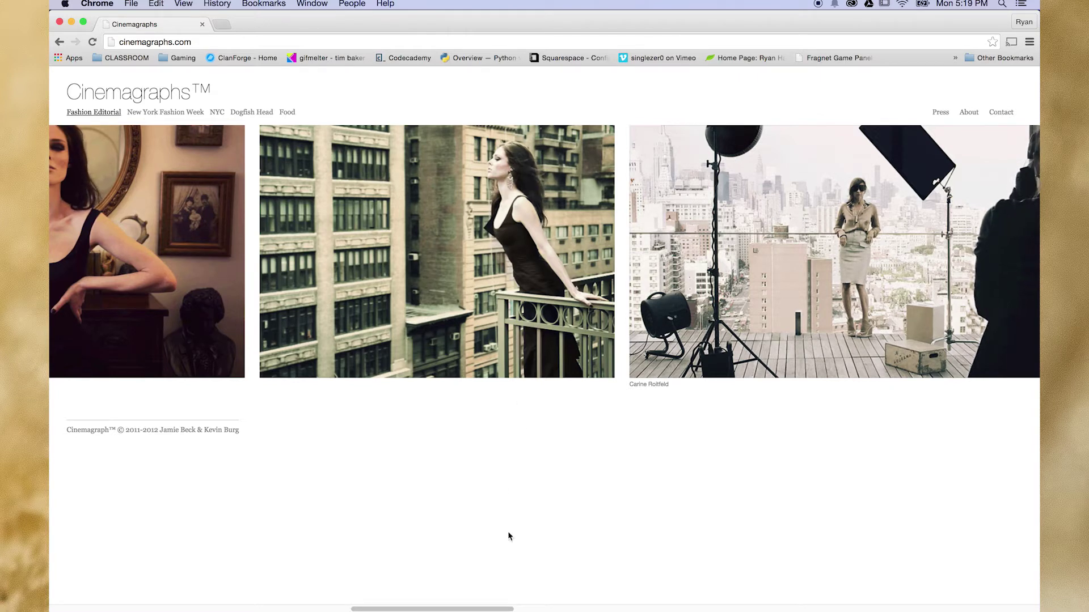
{"action": "scroll", "coordinate": [497, 606], "scroll_direction": "left", "scroll_amount": 5}
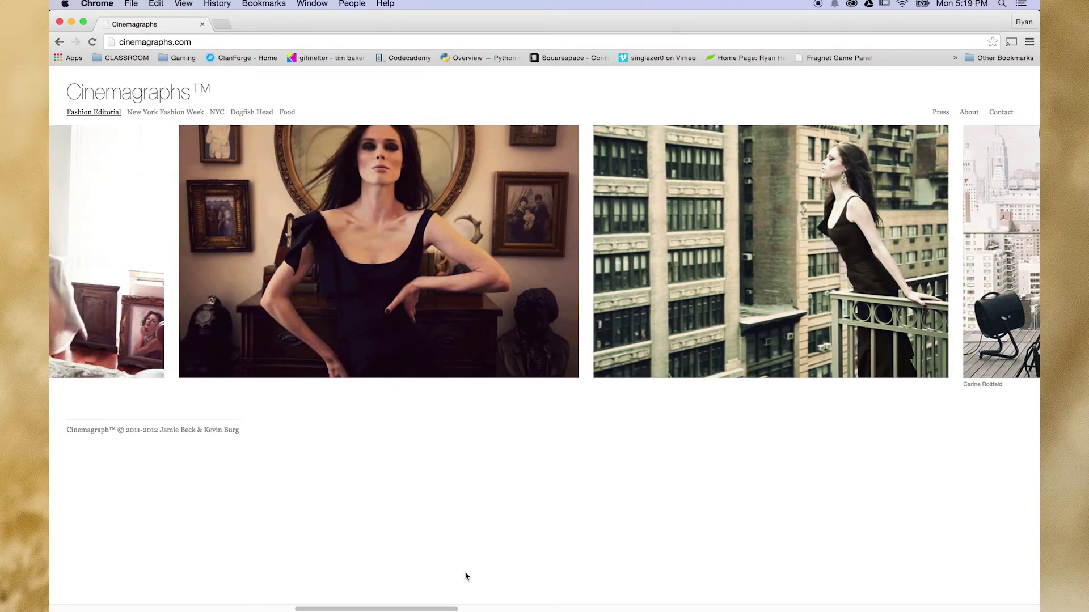
{"action": "left_click_drag", "start_coordinate": [432, 610], "coordinate": [630, 588]}
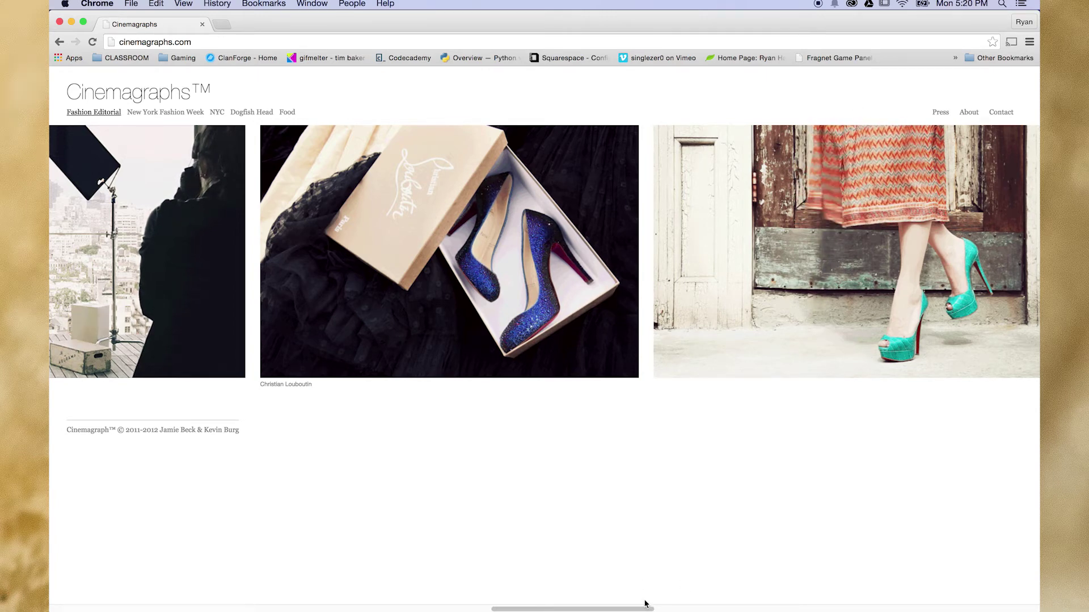
{"action": "left_click_drag", "start_coordinate": [644, 606], "coordinate": [698, 610]}
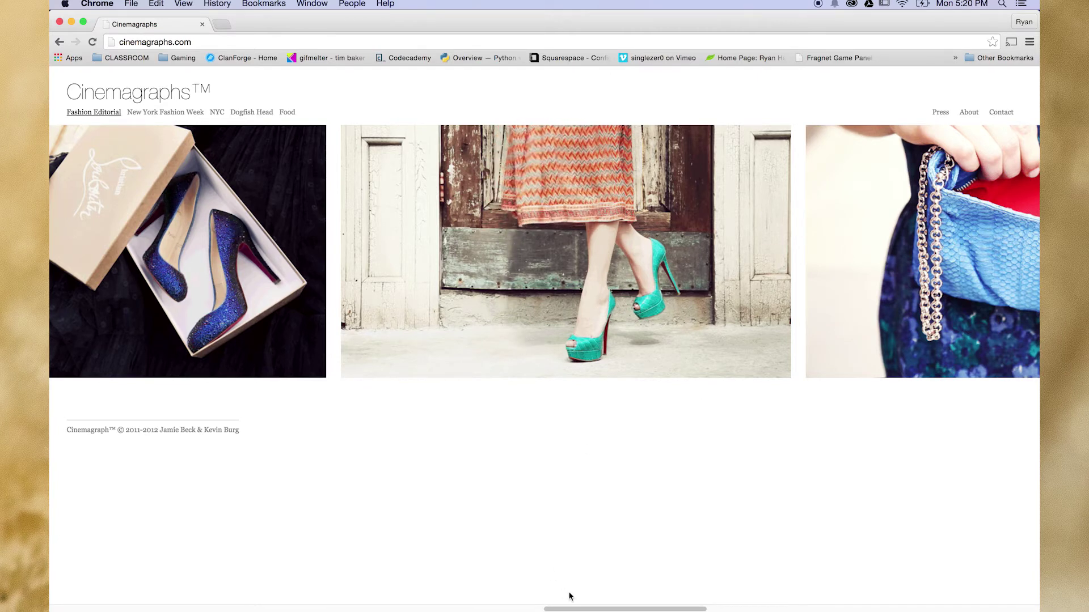
{"action": "left_click_drag", "start_coordinate": [644, 608], "coordinate": [733, 600]}
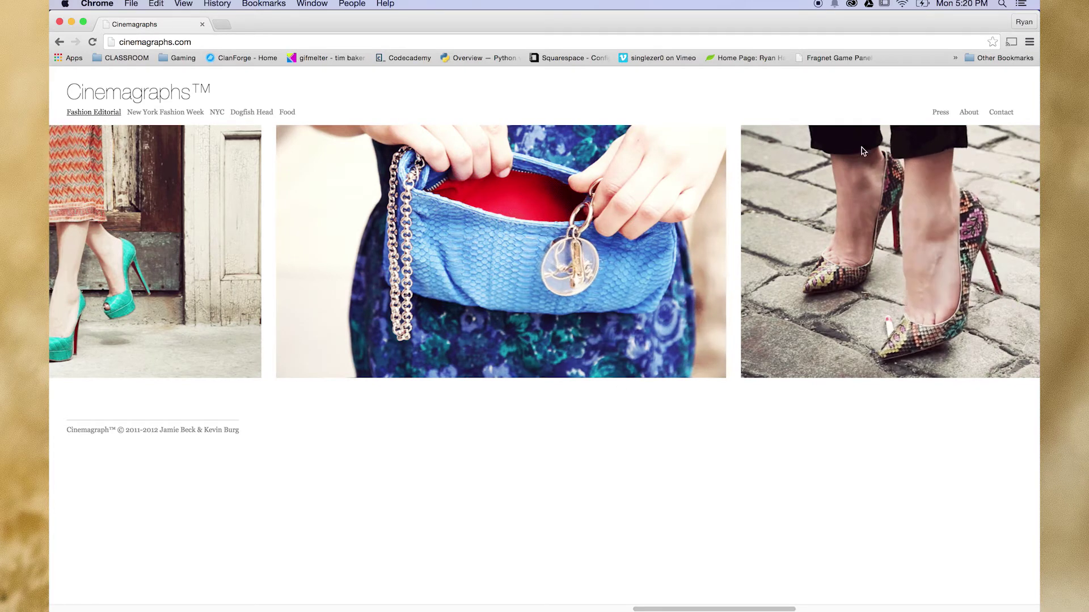
{"action": "left_click_drag", "start_coordinate": [701, 609], "coordinate": [742, 609]}
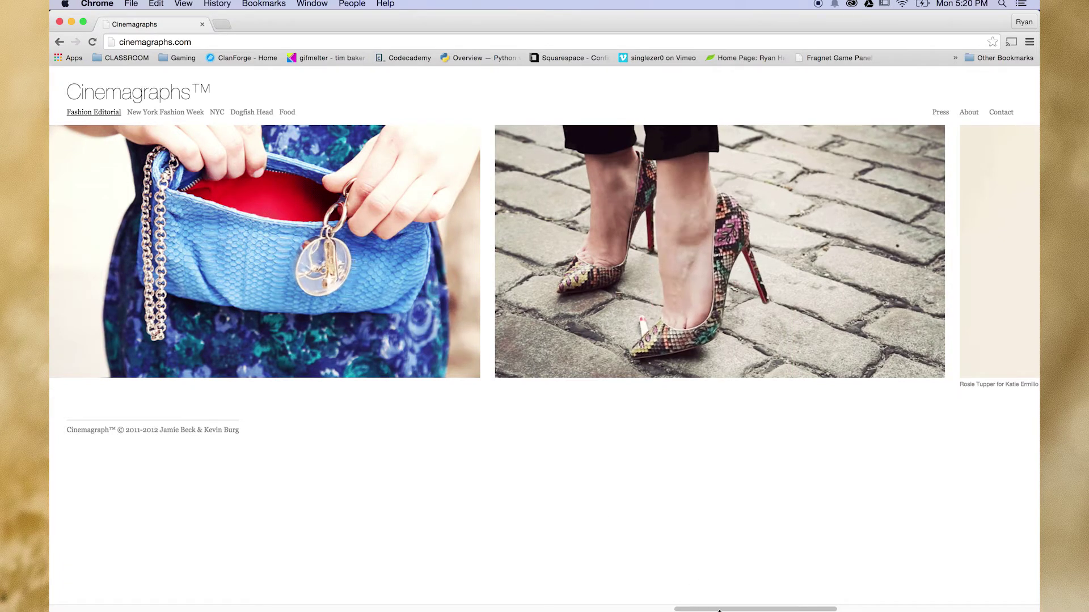
{"action": "left_click_drag", "start_coordinate": [719, 609], "coordinate": [712, 609]}
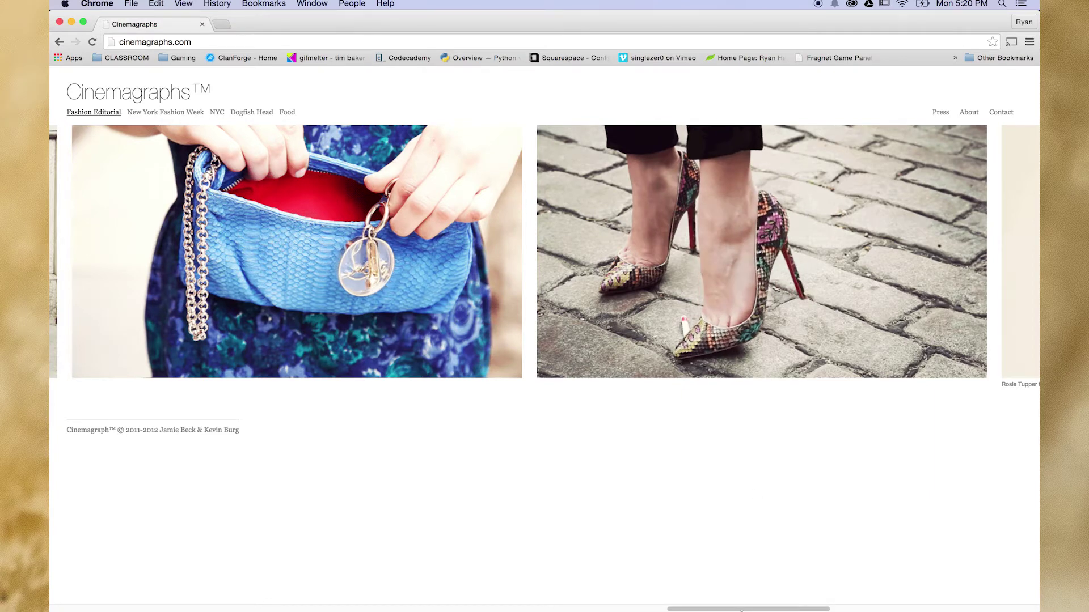
{"action": "left_click_drag", "start_coordinate": [737, 610], "coordinate": [714, 609]}
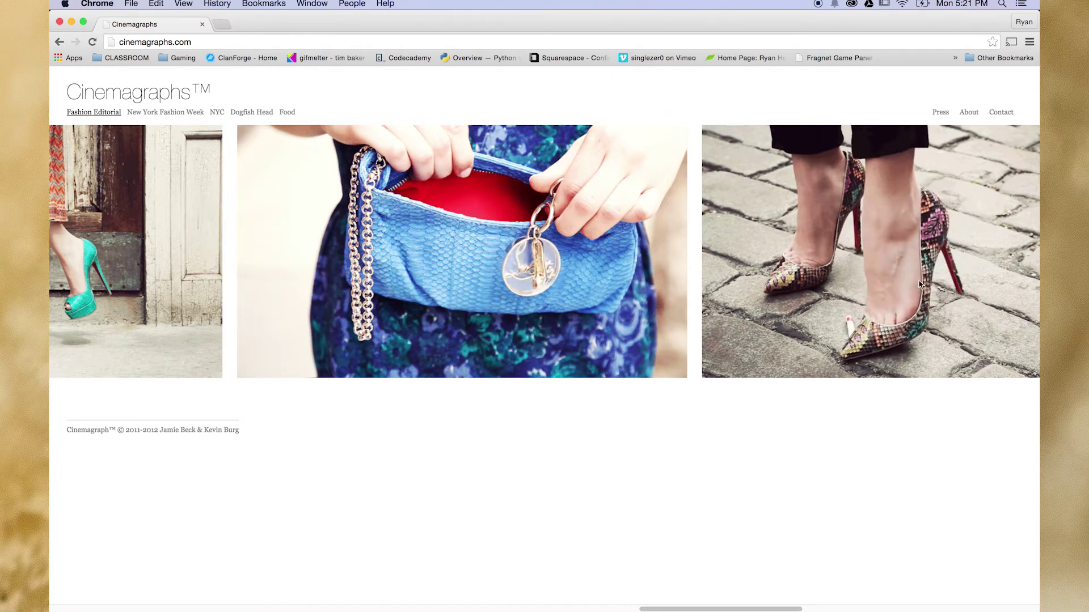
{"action": "left_click_drag", "start_coordinate": [784, 610], "coordinate": [914, 605]}
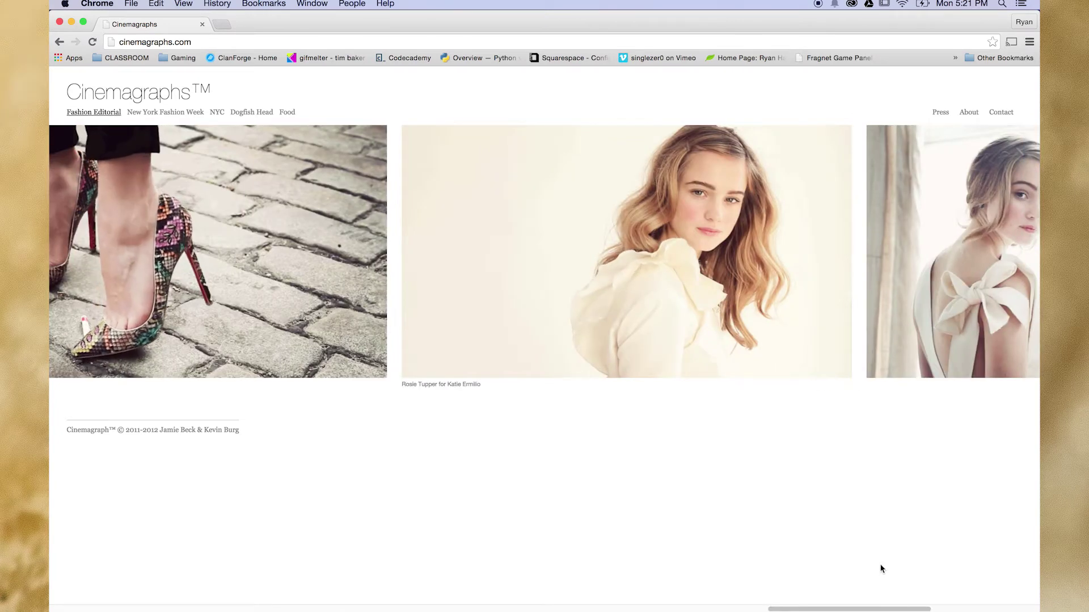
{"action": "scroll", "coordinate": [886, 610], "scroll_direction": "right", "scroll_amount": 3}
{"action": "left_click_drag", "start_coordinate": [886, 610], "coordinate": [900, 610]}
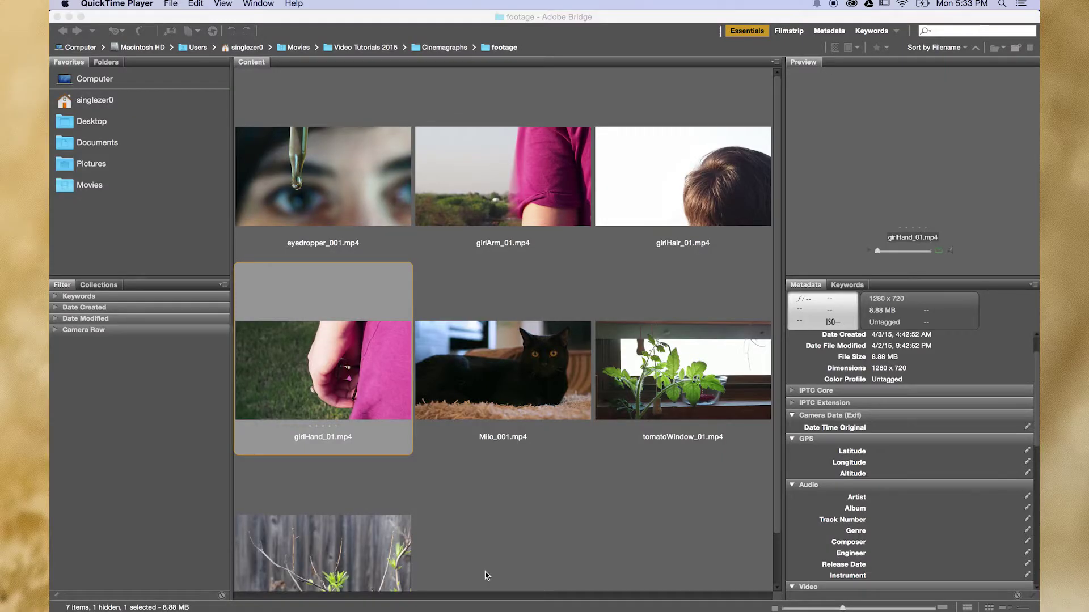
Step: Switch to Adobe Bridge and look through the eyedropper, girl, cat and tomato window clips in the footage folder
{"action": "left_click", "coordinate": [371, 188]}
{"action": "left_click", "coordinate": [347, 168]}
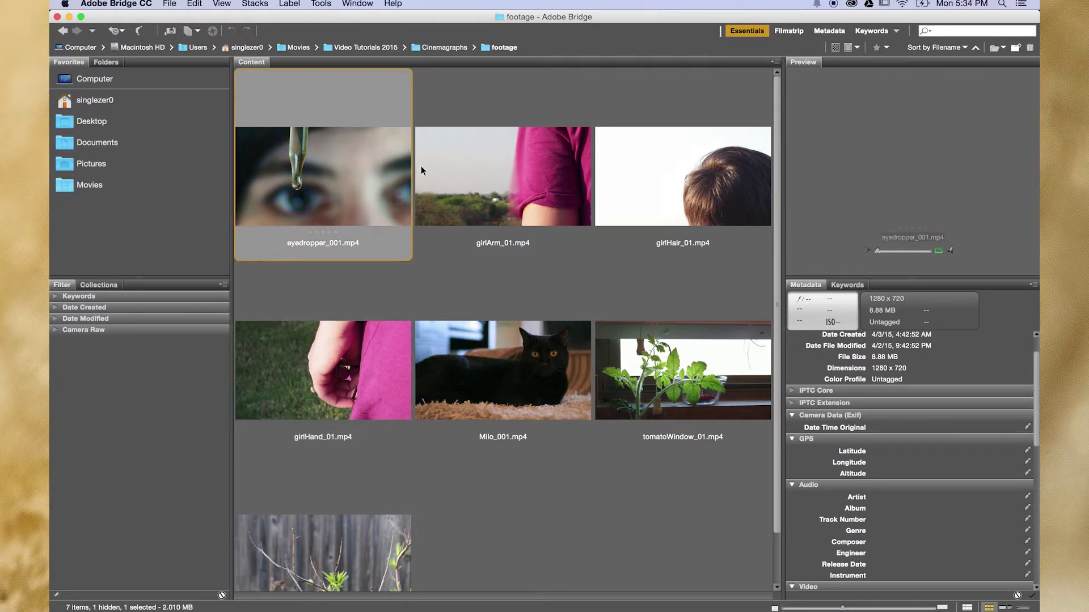
{"action": "left_click", "coordinate": [466, 174]}
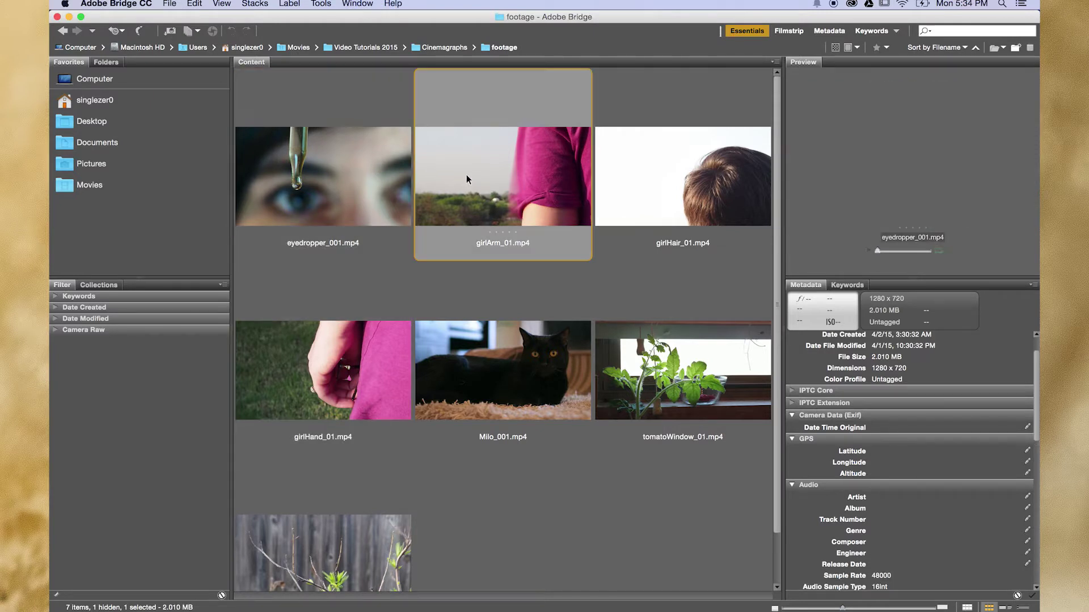
{"action": "left_click", "coordinate": [643, 183]}
{"action": "left_click", "coordinate": [611, 399]}
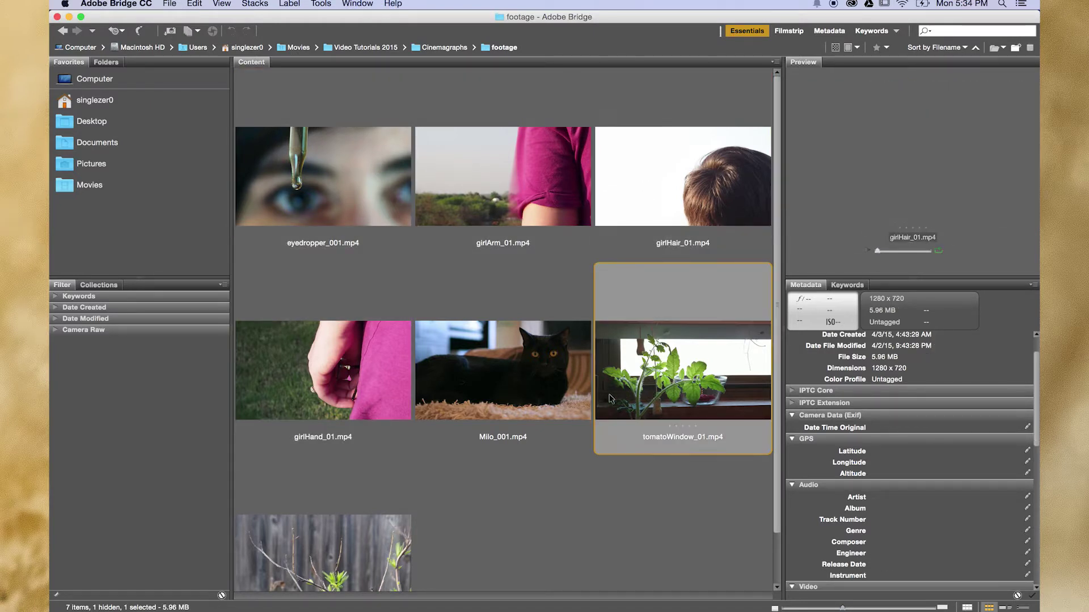
{"action": "left_click", "coordinate": [535, 387]}
{"action": "left_click", "coordinate": [348, 375]}
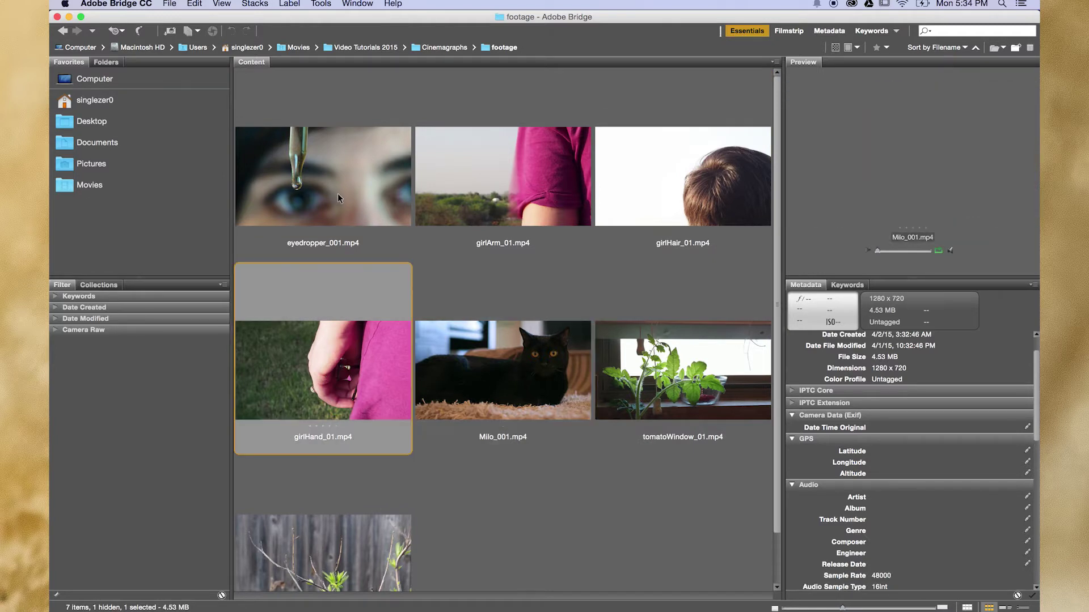
{"action": "left_click", "coordinate": [337, 189]}
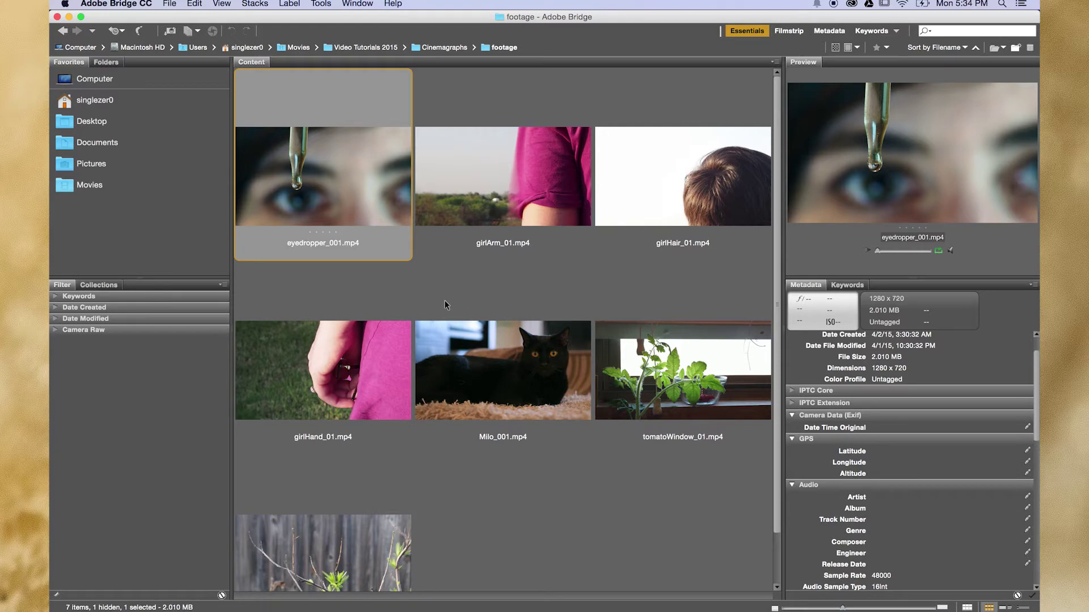
Step: Open girlHand_01.mp4 in QuickTime Player, play part of it, and close the clip
{"action": "double_click", "coordinate": [313, 379]}
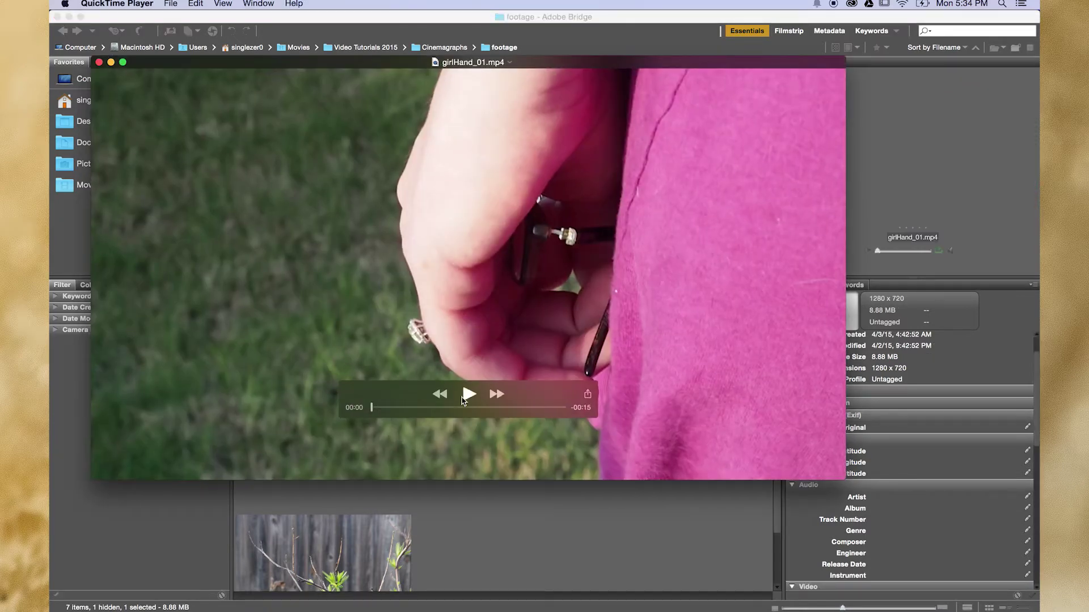
{"action": "left_click", "coordinate": [464, 400]}
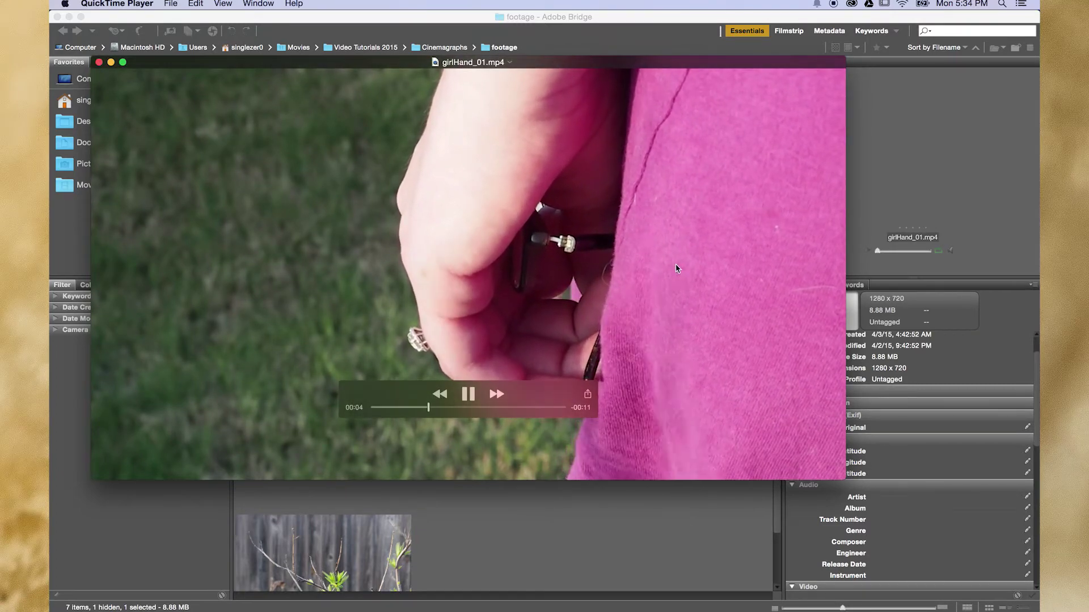
{"action": "left_click", "coordinate": [471, 397]}
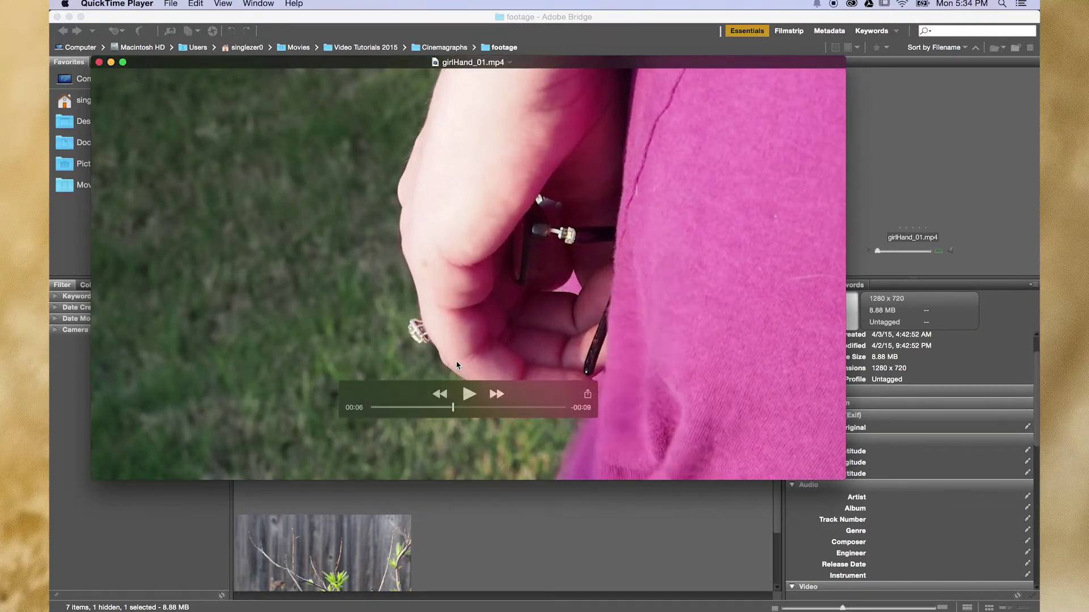
{"action": "left_click", "coordinate": [100, 63]}
Step: View Milo_001.mp4 and tomatoWindow_01.mp4 in the video player, closing each clip after watching it
{"action": "double_click", "coordinate": [486, 380]}
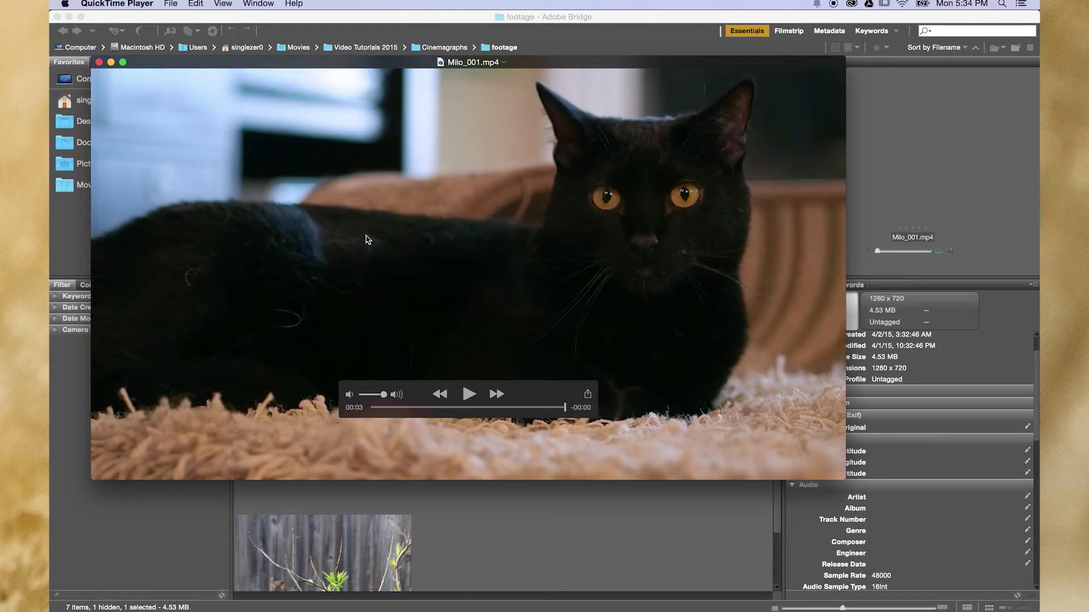
{"action": "left_click", "coordinate": [99, 62]}
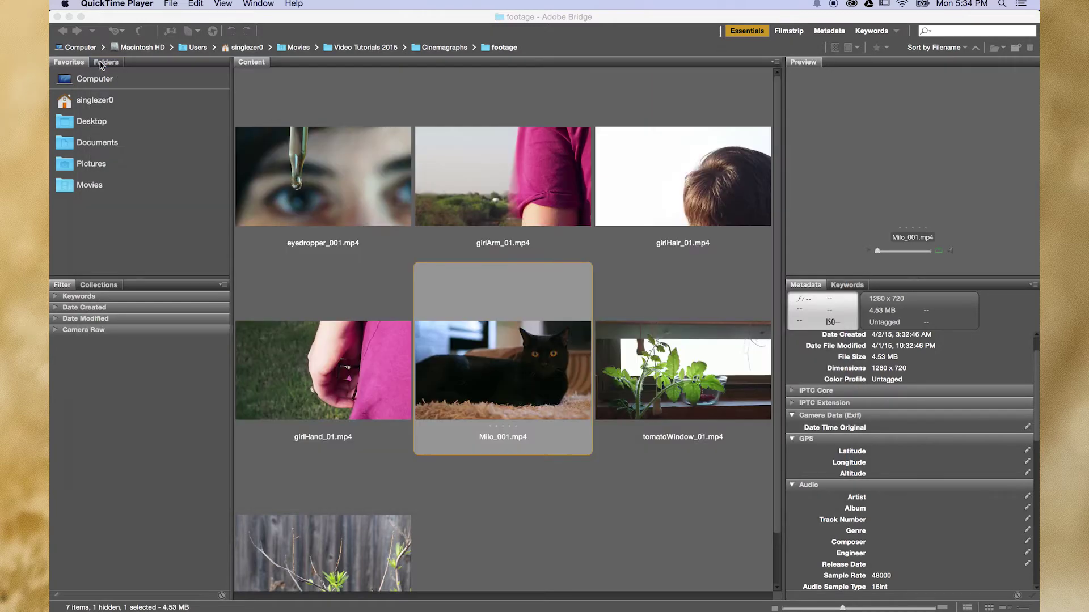
{"action": "double_click", "coordinate": [701, 381]}
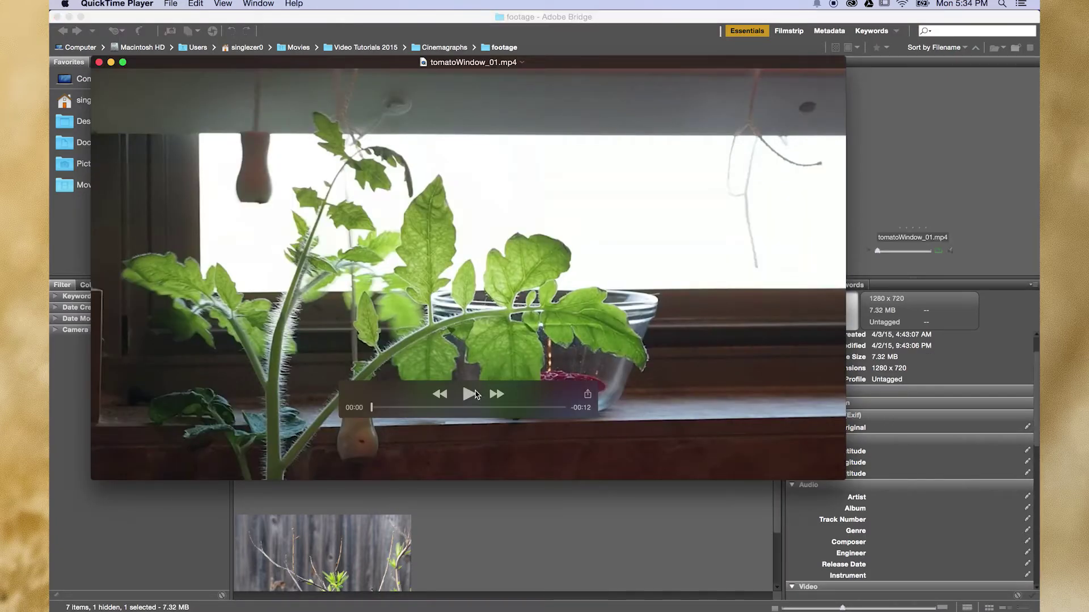
{"action": "left_click", "coordinate": [469, 394]}
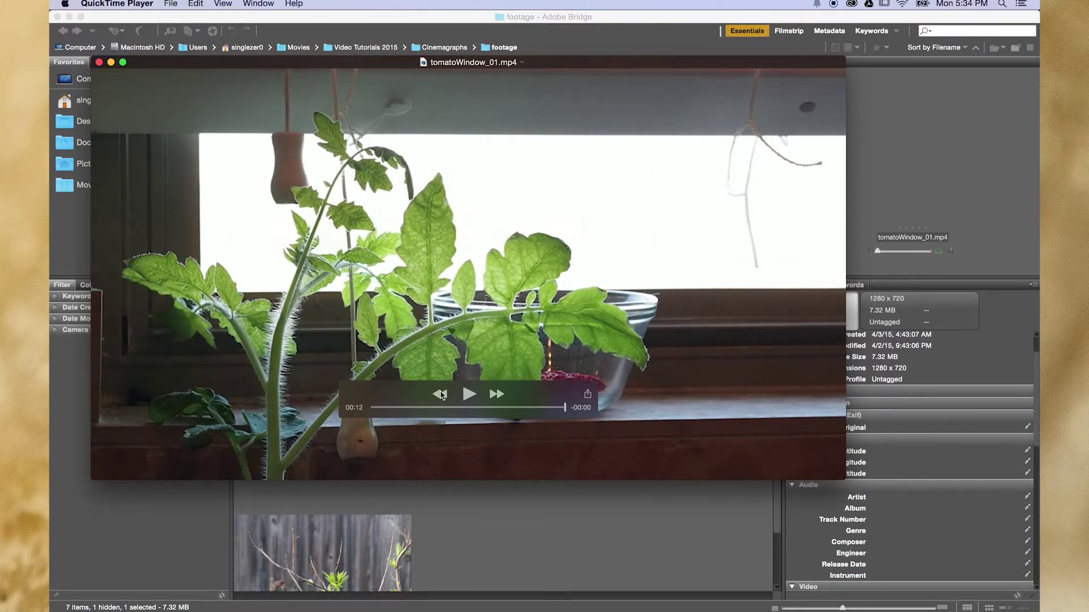
{"action": "left_click", "coordinate": [100, 62]}
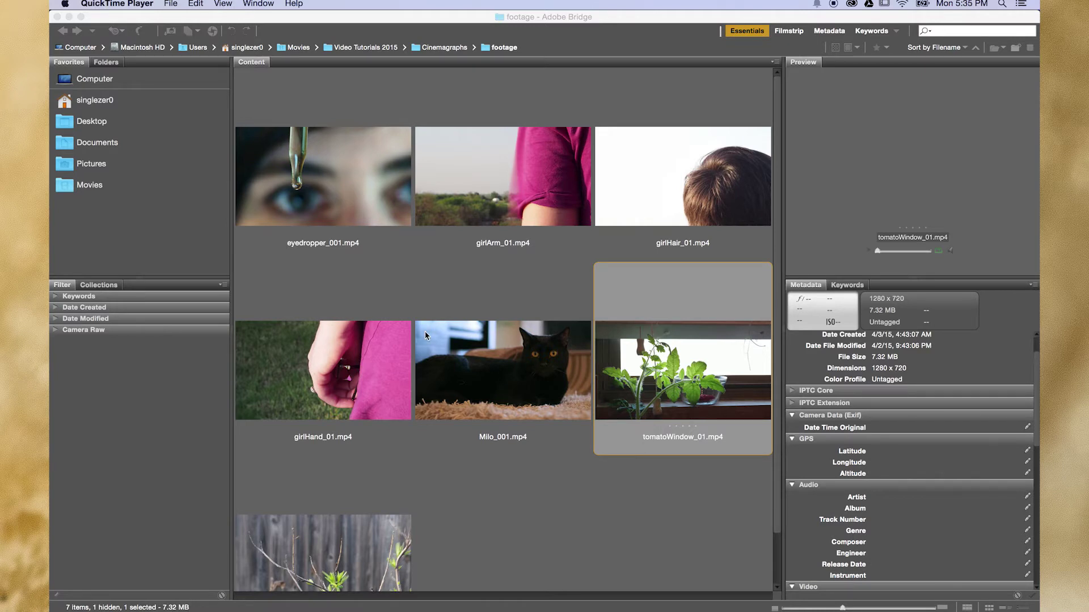
Step: Select girlHand_01.mp4 again, replay its first half to examine the motion, and close the player window
{"action": "left_click", "coordinate": [326, 377]}
{"action": "left_click", "coordinate": [302, 378]}
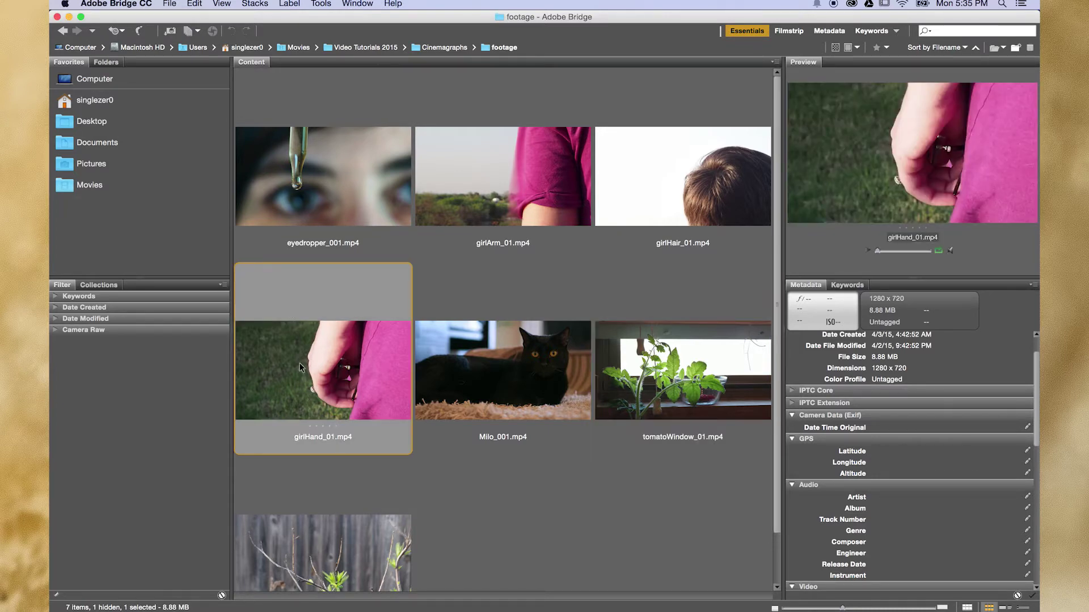
{"action": "double_click", "coordinate": [311, 375]}
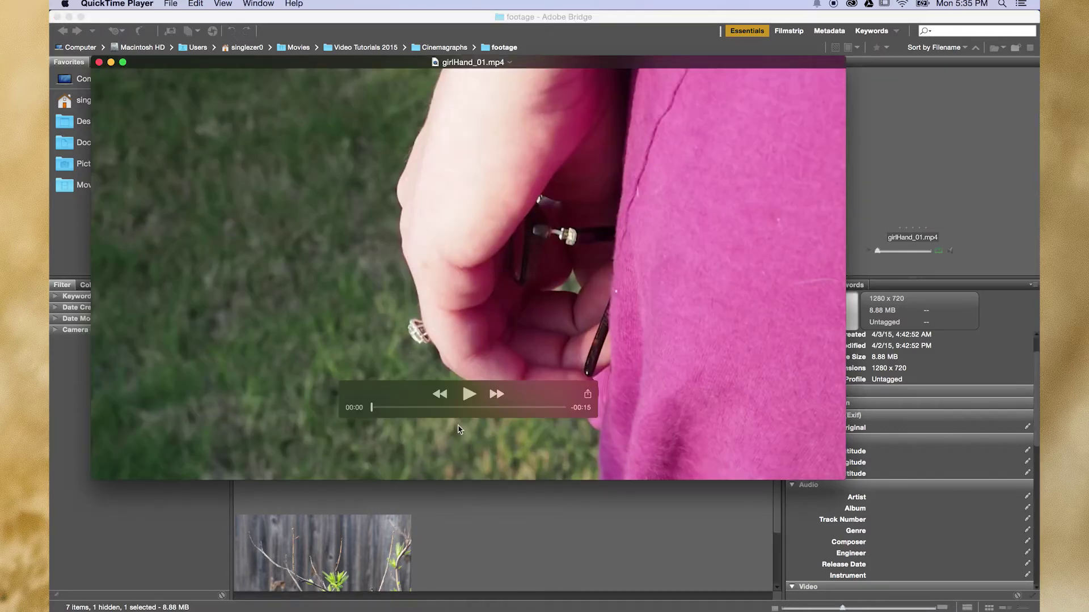
{"action": "left_click", "coordinate": [468, 397]}
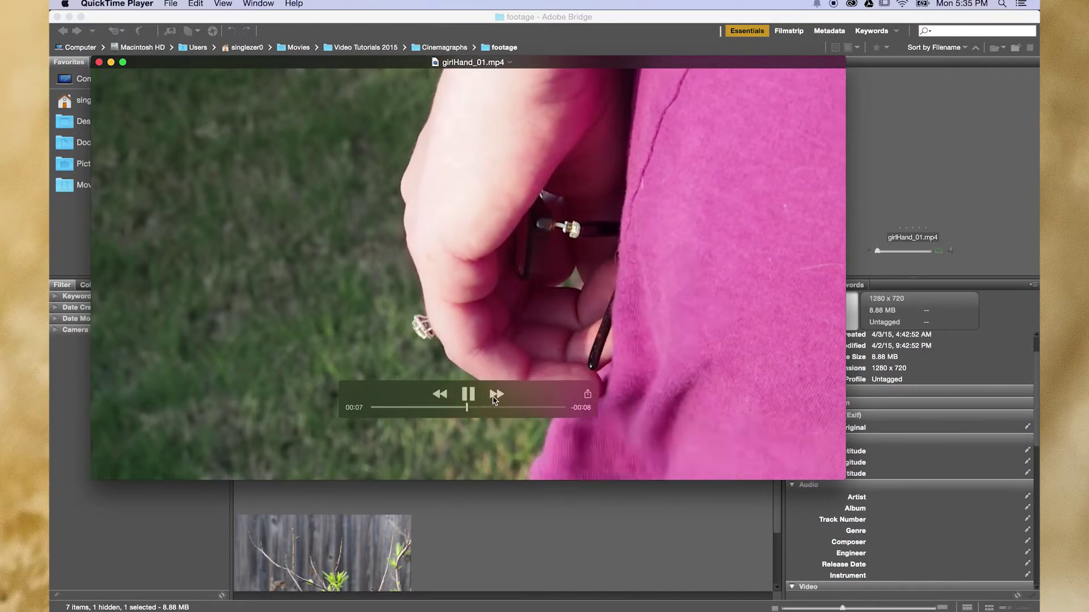
{"action": "left_click", "coordinate": [468, 394]}
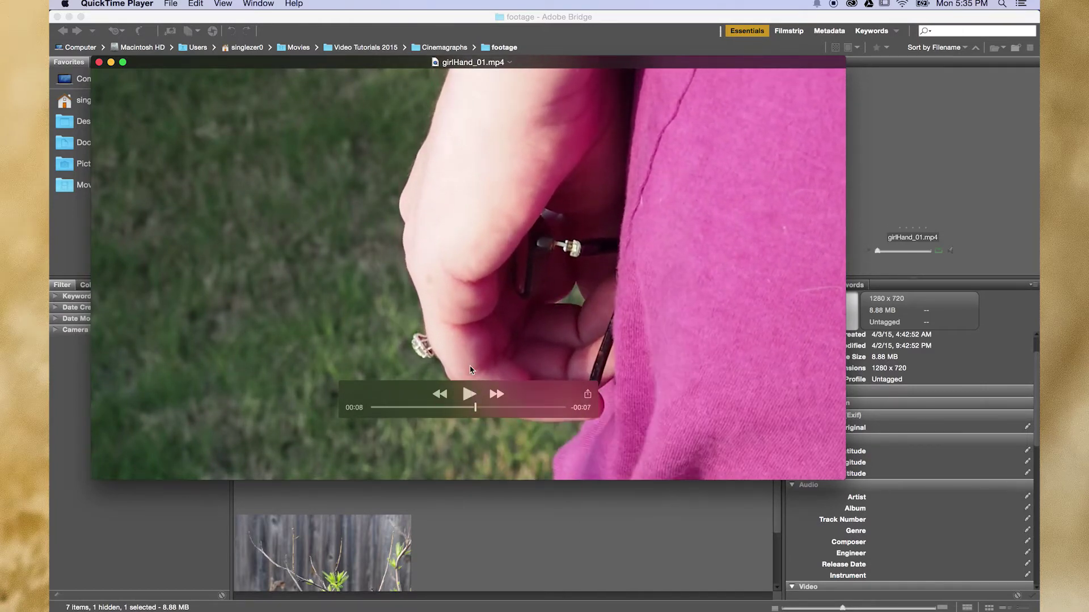
{"action": "left_click", "coordinate": [99, 63]}
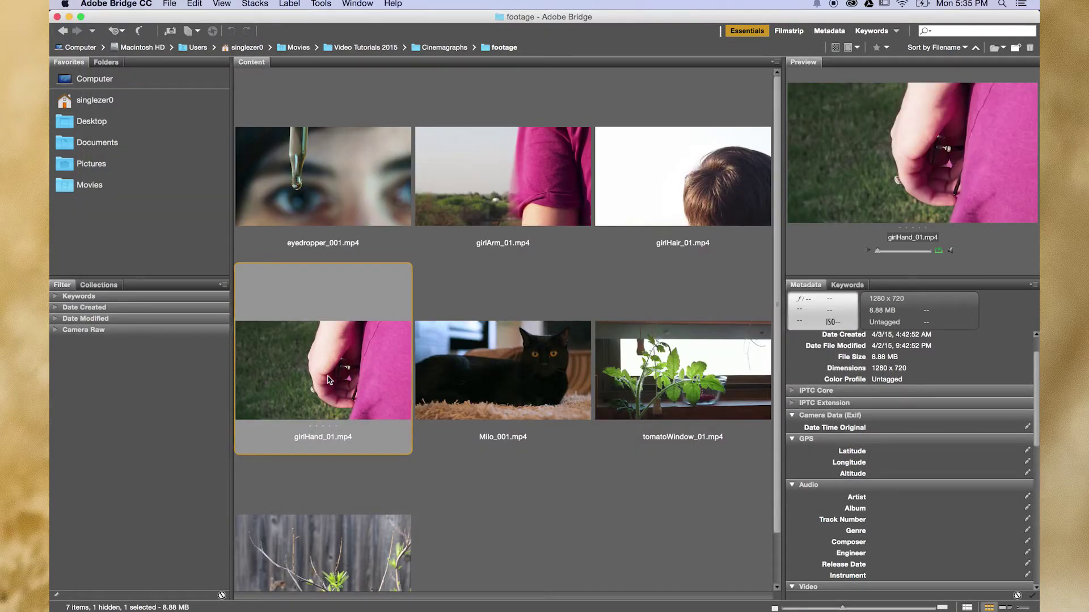
Step: Place girlHand_01.mp4 from Bridge in Photoshop and create a video timeline for it
{"action": "right_click", "coordinate": [329, 379]}
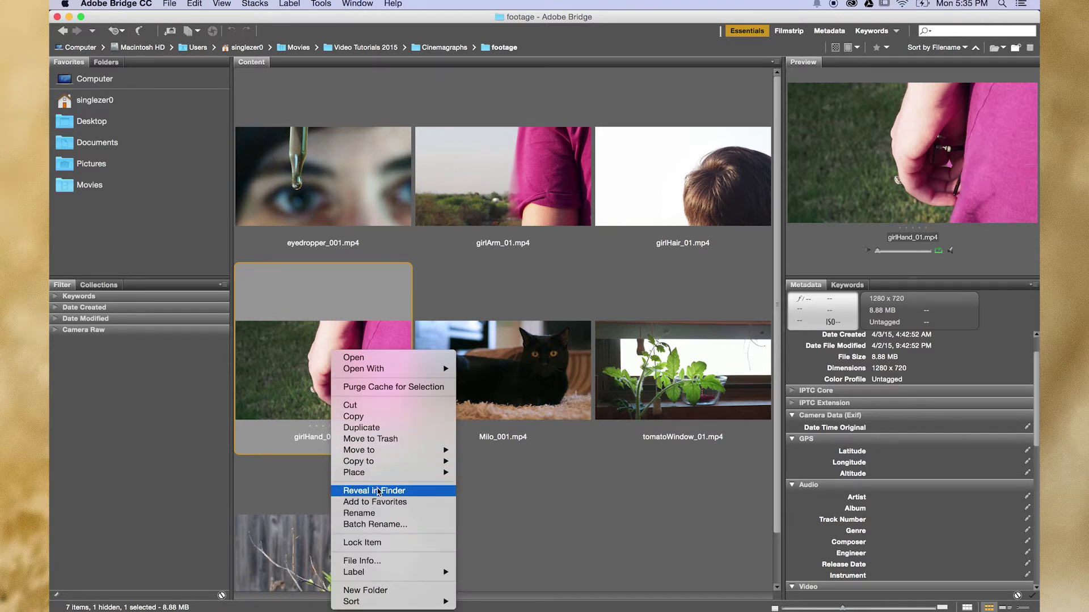
{"action": "mouse_move", "coordinate": [380, 473]}
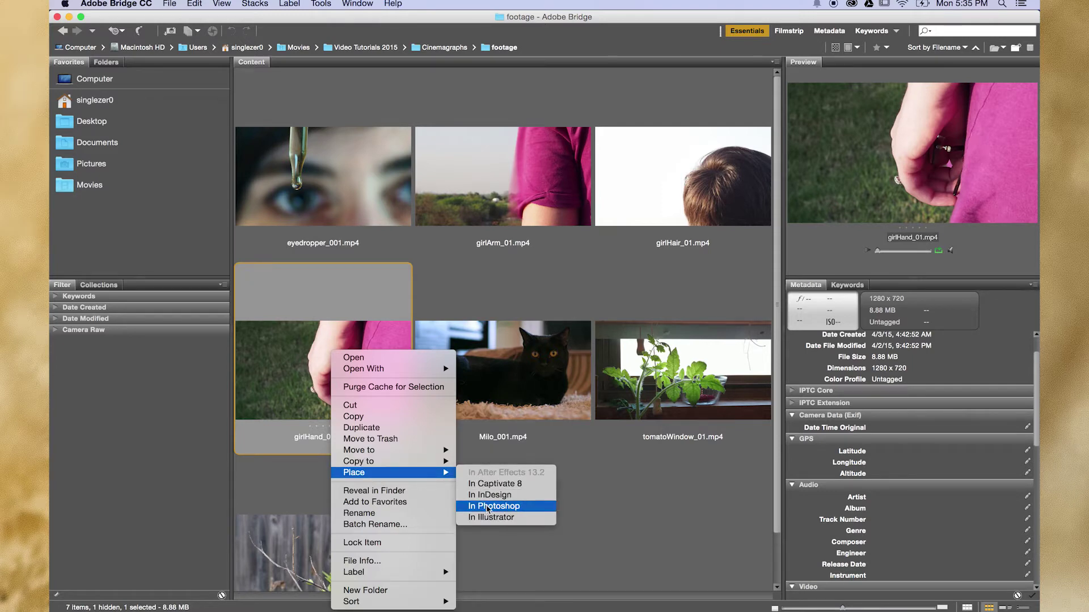
{"action": "left_click", "coordinate": [486, 507]}
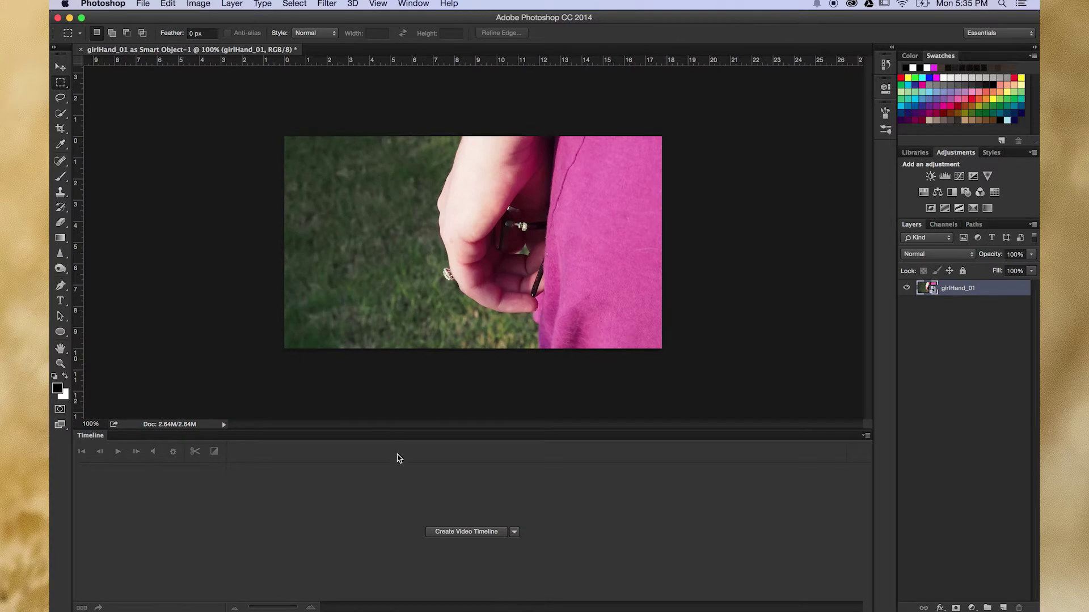
{"action": "left_click", "coordinate": [466, 533]}
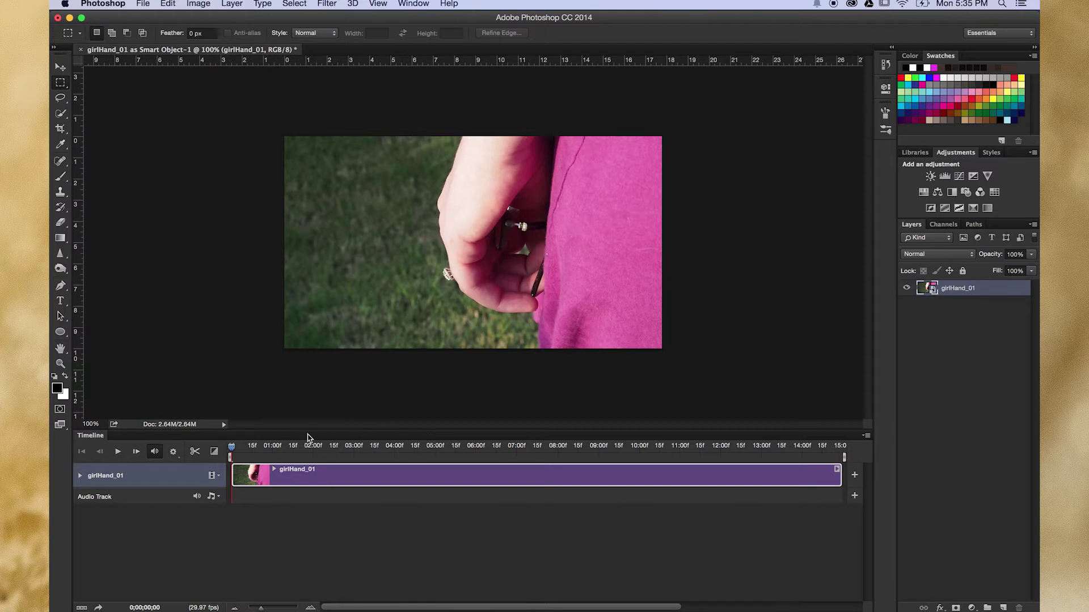
Step: Scrub through the girlHand_01 clip and play it from the start to examine how the hand and dress move
{"action": "left_click_drag", "start_coordinate": [248, 452], "coordinate": [817, 451]}
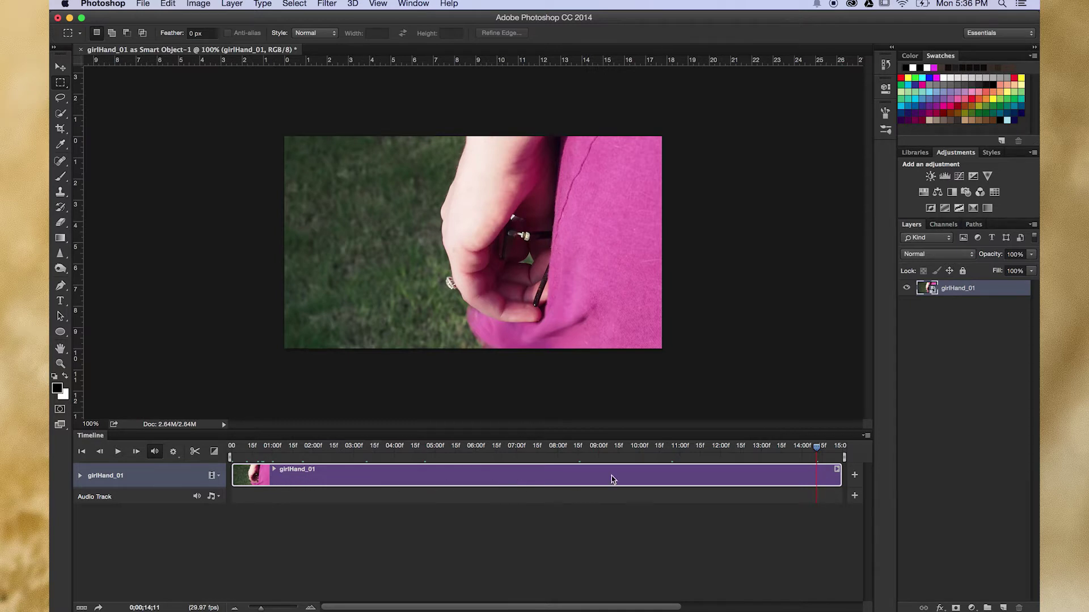
{"action": "left_click", "coordinate": [948, 390]}
{"action": "left_click", "coordinate": [955, 290]}
{"action": "left_click_drag", "start_coordinate": [817, 452], "coordinate": [466, 448]}
{"action": "key", "text": "space"}
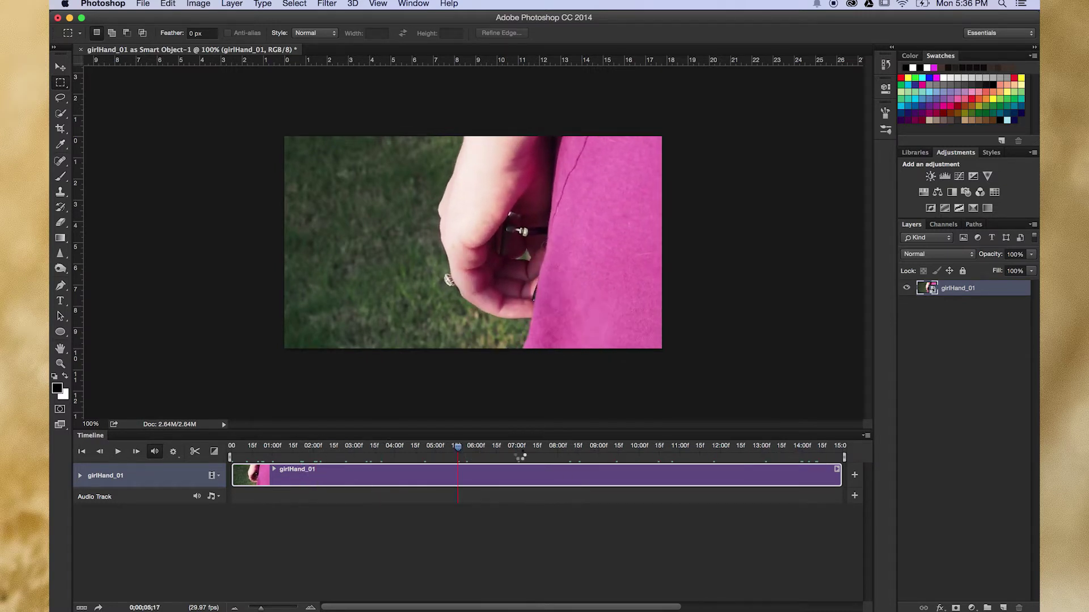
{"action": "left_click_drag", "start_coordinate": [662, 456], "coordinate": [208, 471]}
{"action": "left_click", "coordinate": [118, 452]}
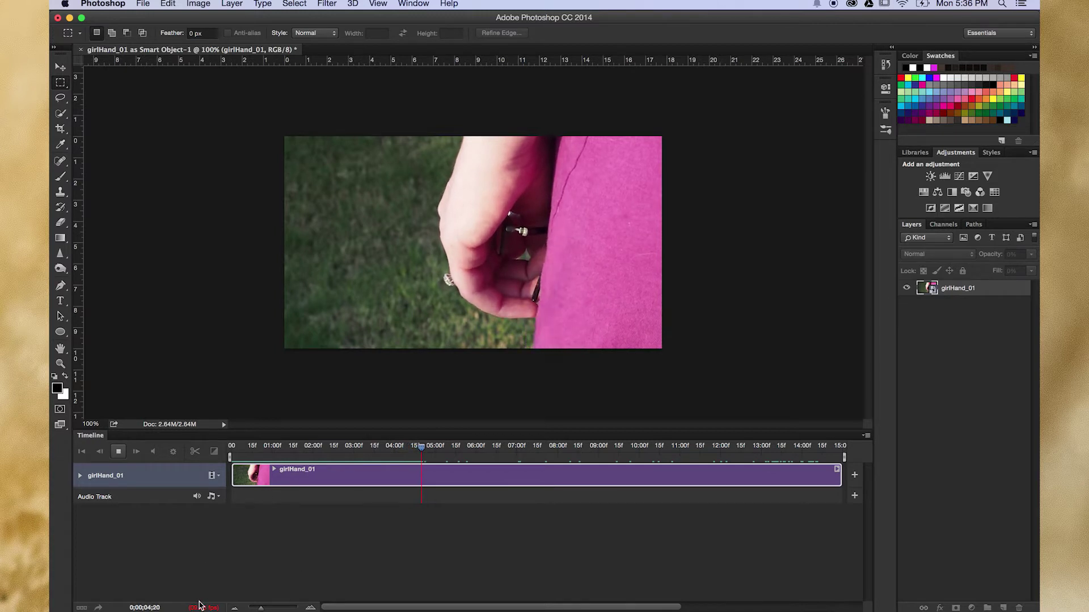
{"action": "left_click", "coordinate": [119, 452]}
Step: Compare frames between about 1 and 13 seconds in the timeline to judge which stretch of the clip suits the loop
{"action": "left_click_drag", "start_coordinate": [452, 449], "coordinate": [308, 474]}
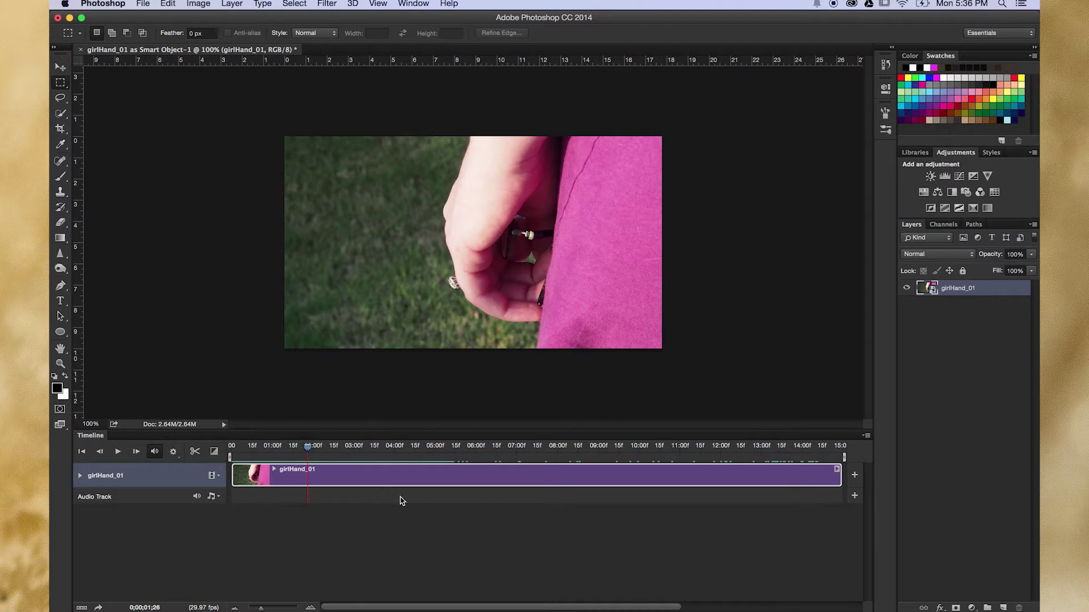
{"action": "left_click_drag", "start_coordinate": [310, 453], "coordinate": [280, 453]}
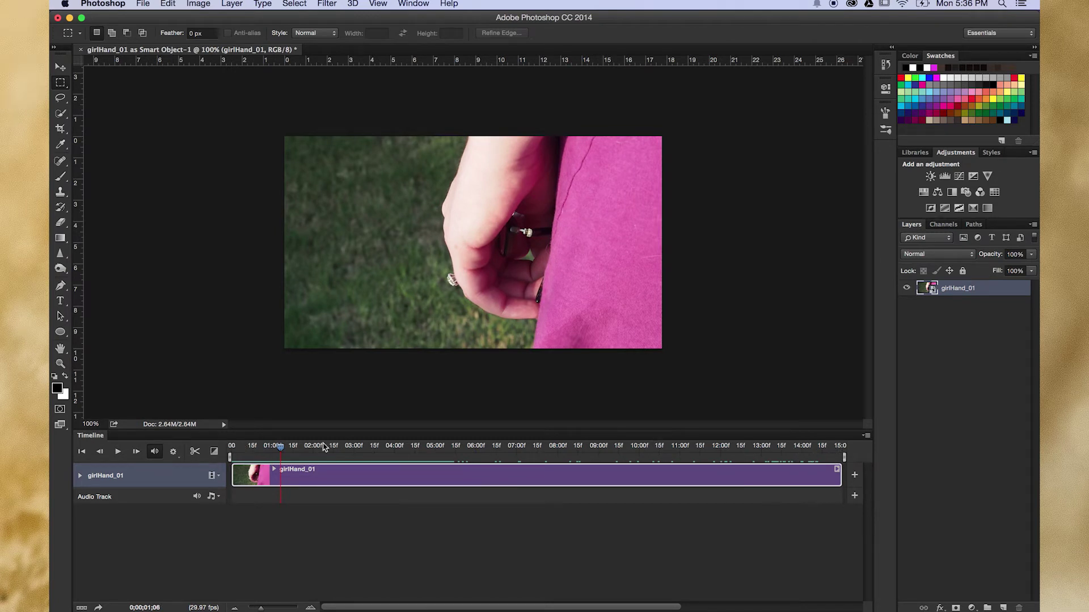
{"action": "left_click_drag", "start_coordinate": [278, 449], "coordinate": [455, 486]}
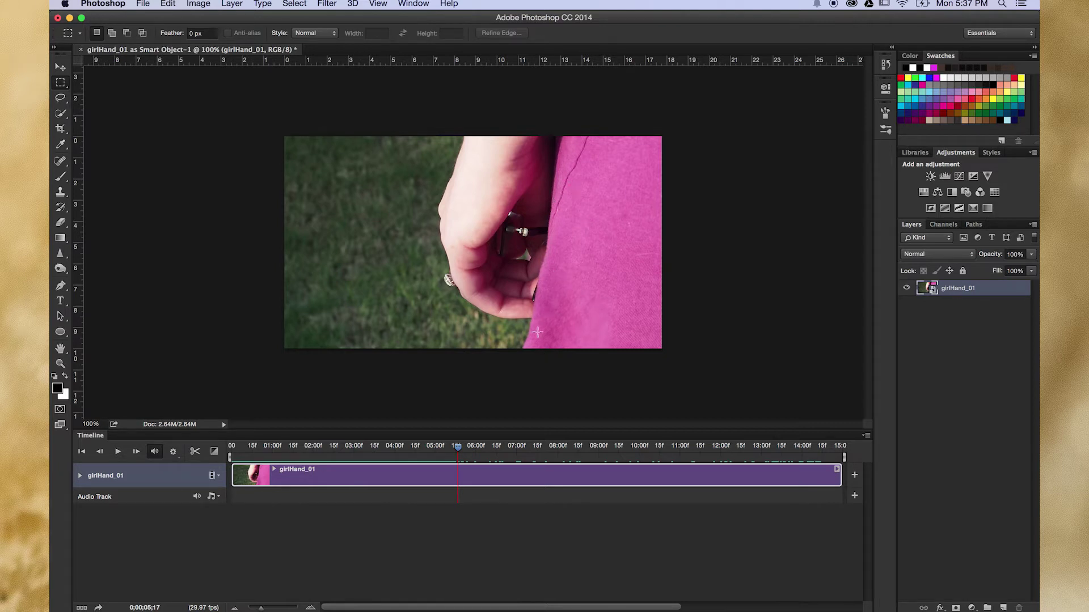
{"action": "mouse_move", "coordinate": [455, 451]}
{"action": "left_mouse_down"}
{"action": "mouse_move", "coordinate": [558, 450]}
{"action": "mouse_move", "coordinate": [429, 456]}
{"action": "mouse_move", "coordinate": [460, 454]}
{"action": "left_mouse_up"}
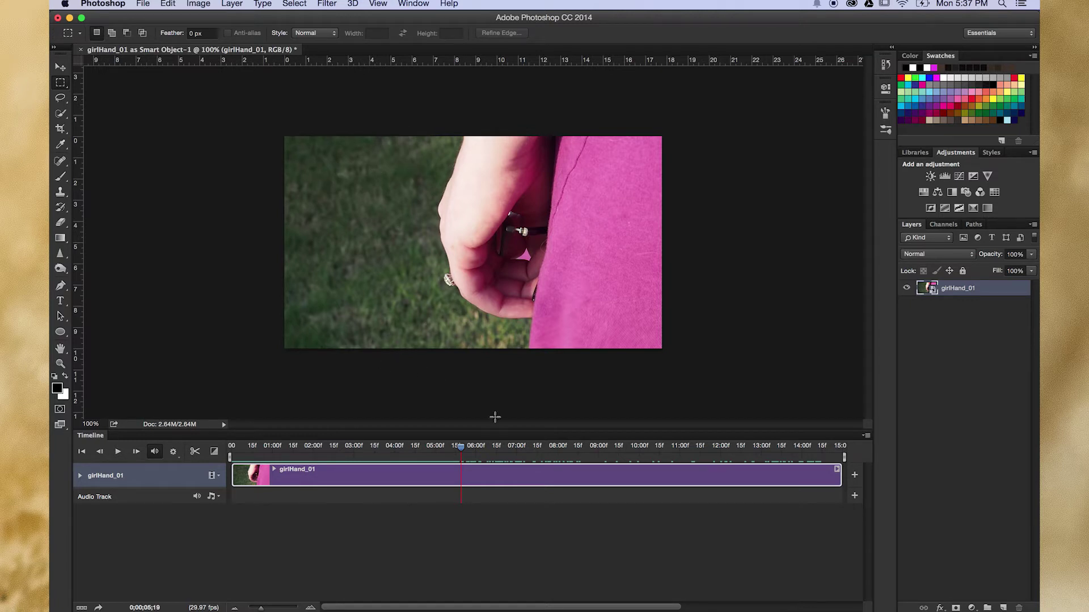
{"action": "left_click_drag", "start_coordinate": [429, 451], "coordinate": [766, 470]}
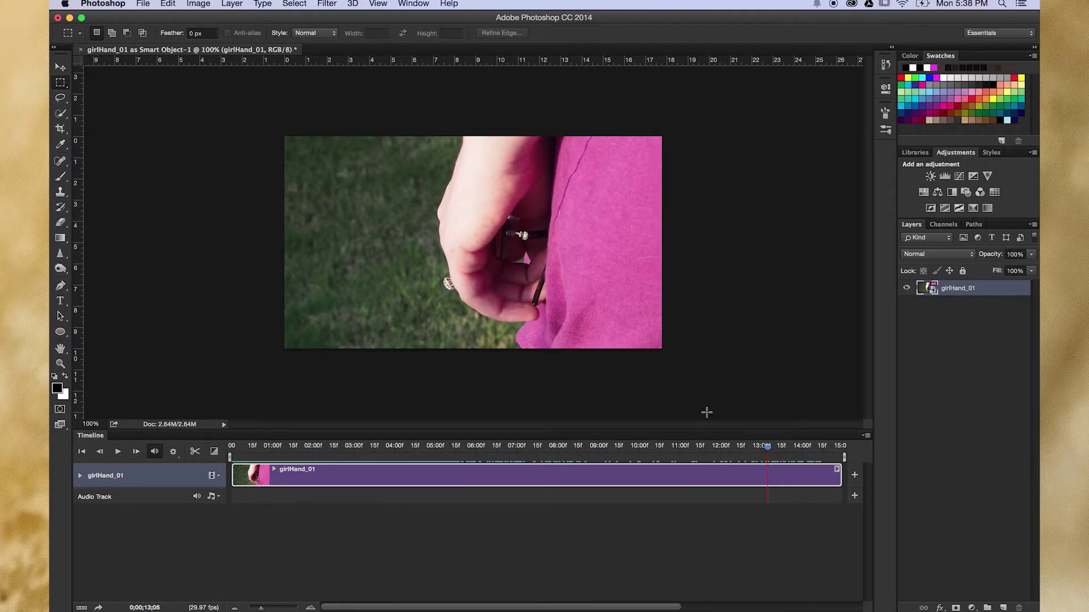
{"action": "left_click_drag", "start_coordinate": [770, 451], "coordinate": [714, 451]}
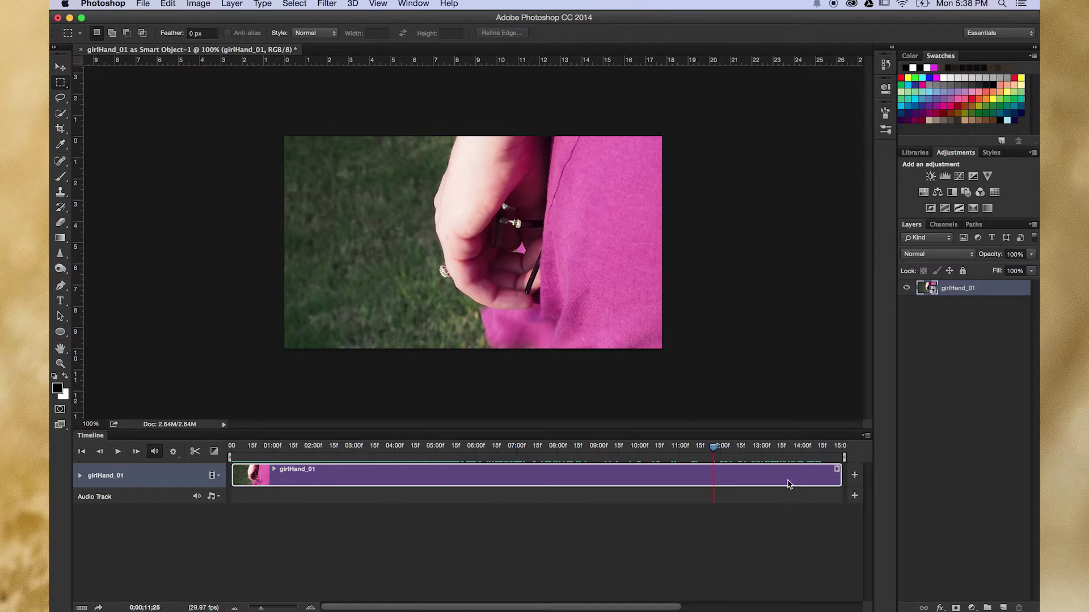
Step: Trim the start of the girlHand_01 clip to 0;00;00;13 in the timeline
{"action": "left_click_drag", "start_coordinate": [716, 449], "coordinate": [250, 476]}
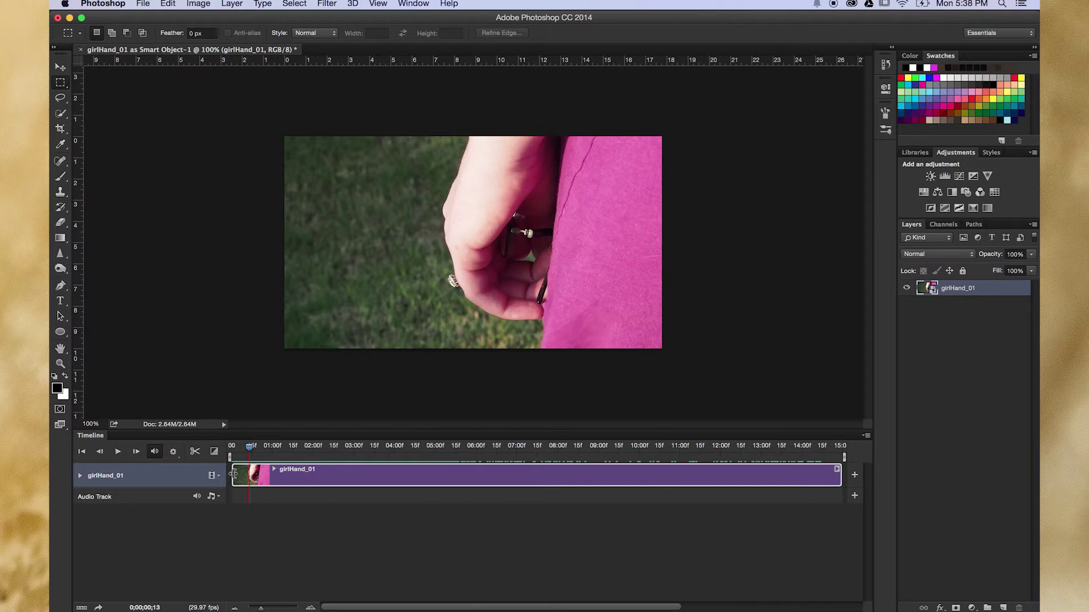
{"action": "mouse_move", "coordinate": [233, 474]}
{"action": "left_mouse_down"}
{"action": "mouse_move", "coordinate": [260, 477]}
{"action": "mouse_move", "coordinate": [250, 477]}
{"action": "left_mouse_up"}
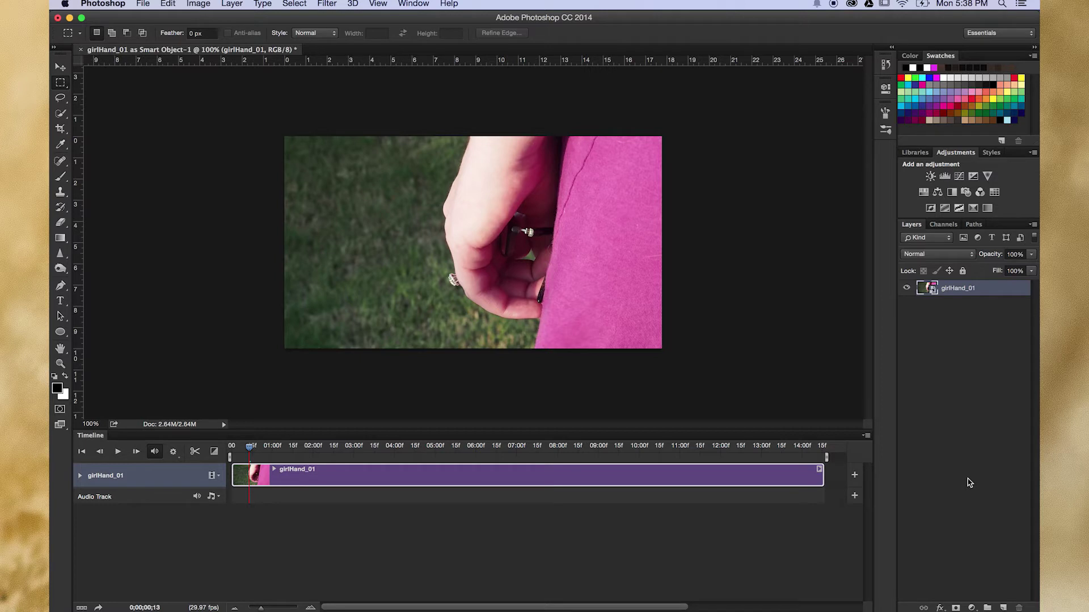
Step: Create a layer group named "Video Group 1", move the girlHand_01 layer into it and expand the group in the timeline
{"action": "left_click", "coordinate": [987, 608]}
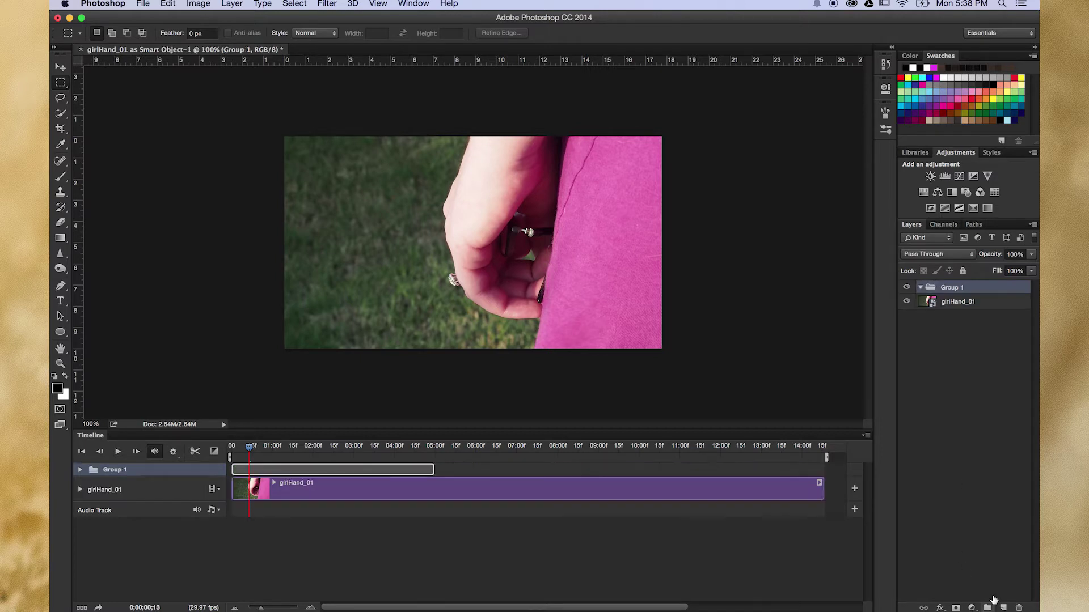
{"action": "double_click", "coordinate": [952, 288]}
{"action": "type", "text": "Video Group"}
{"action": "key", "text": "Return"}
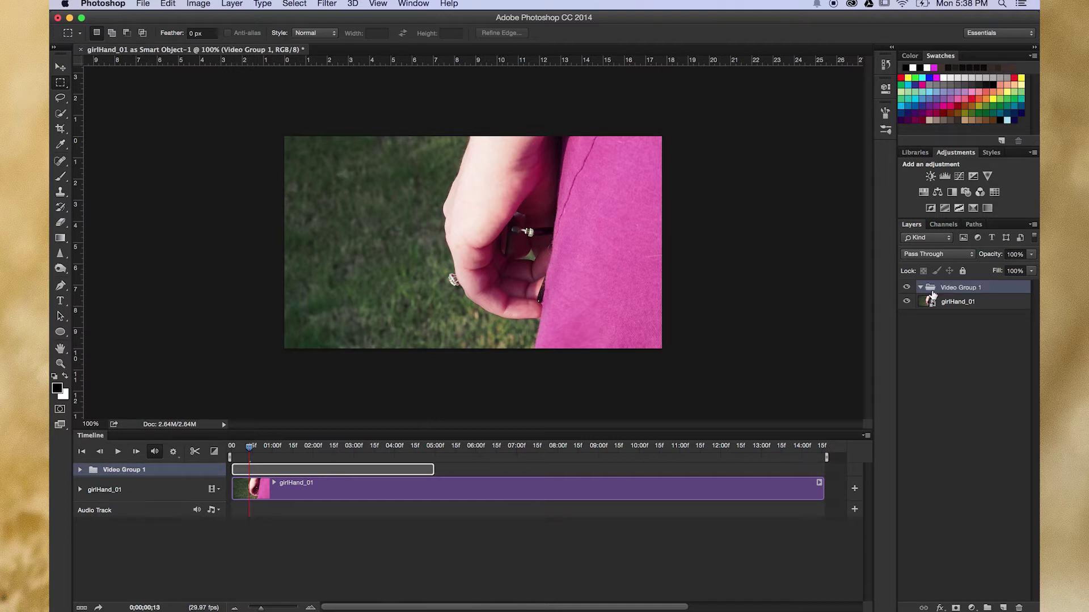
{"action": "left_click_drag", "start_coordinate": [928, 303], "coordinate": [928, 290]}
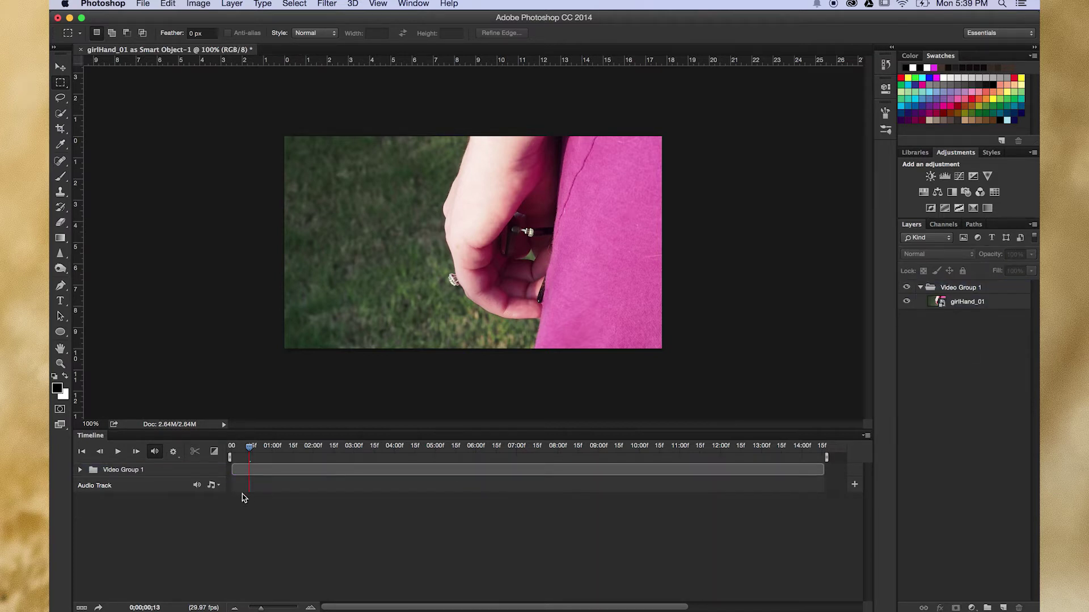
{"action": "left_click", "coordinate": [80, 470]}
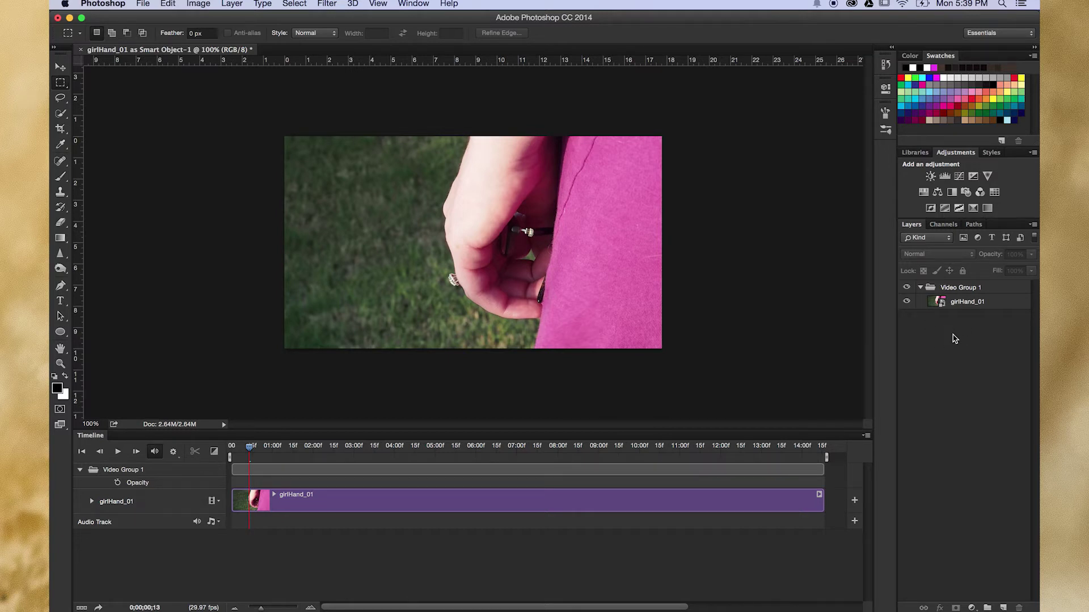
{"action": "left_click", "coordinate": [961, 305]}
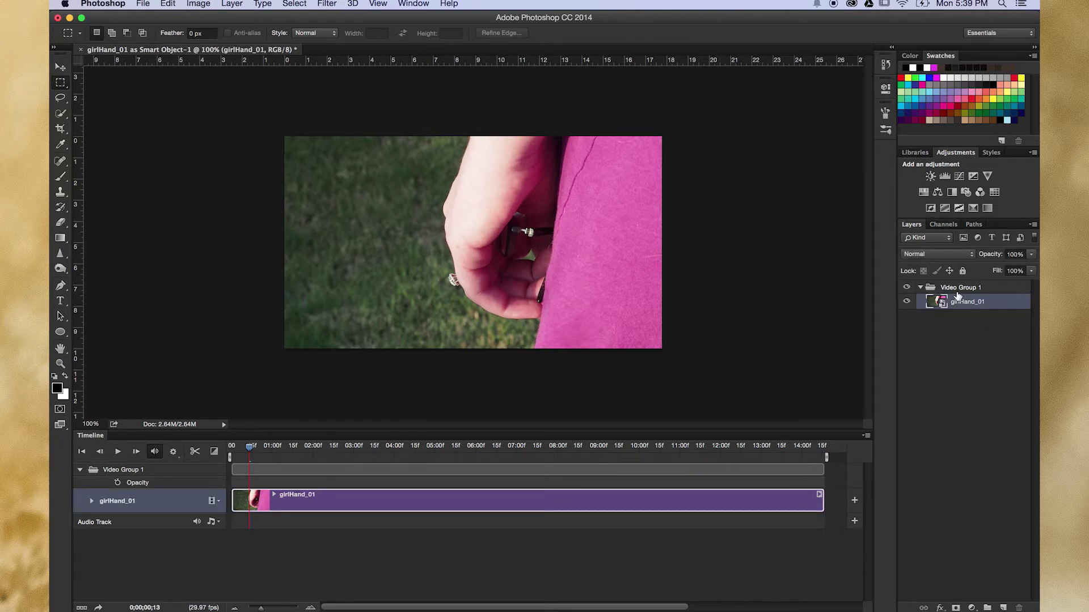
{"action": "left_click", "coordinate": [970, 369]}
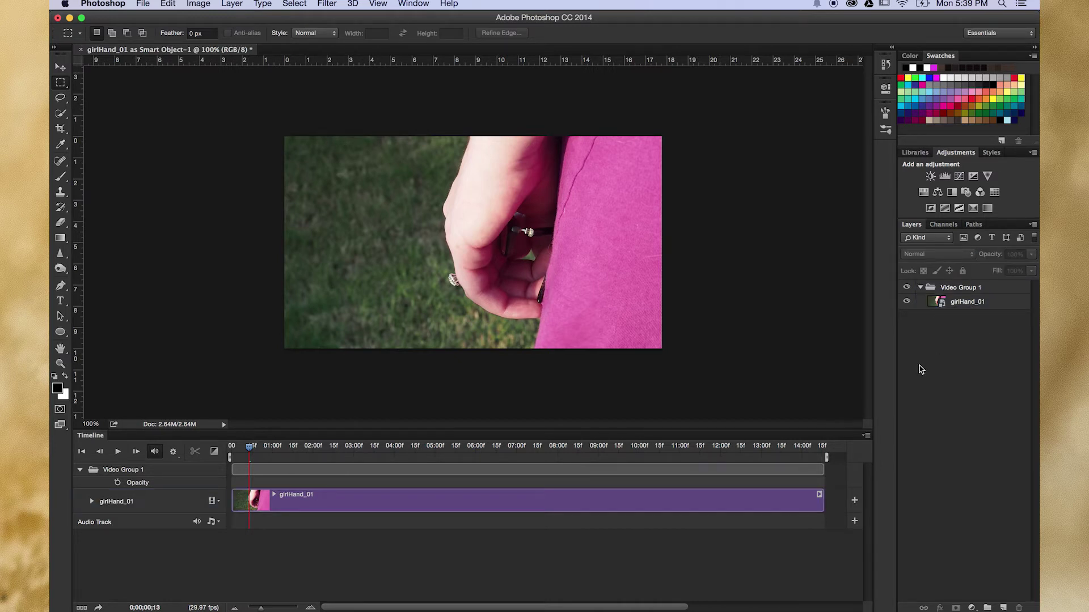
Step: Trim the end of the girlHand_01 clip to 0;00;02;01
{"action": "key", "text": "space"}
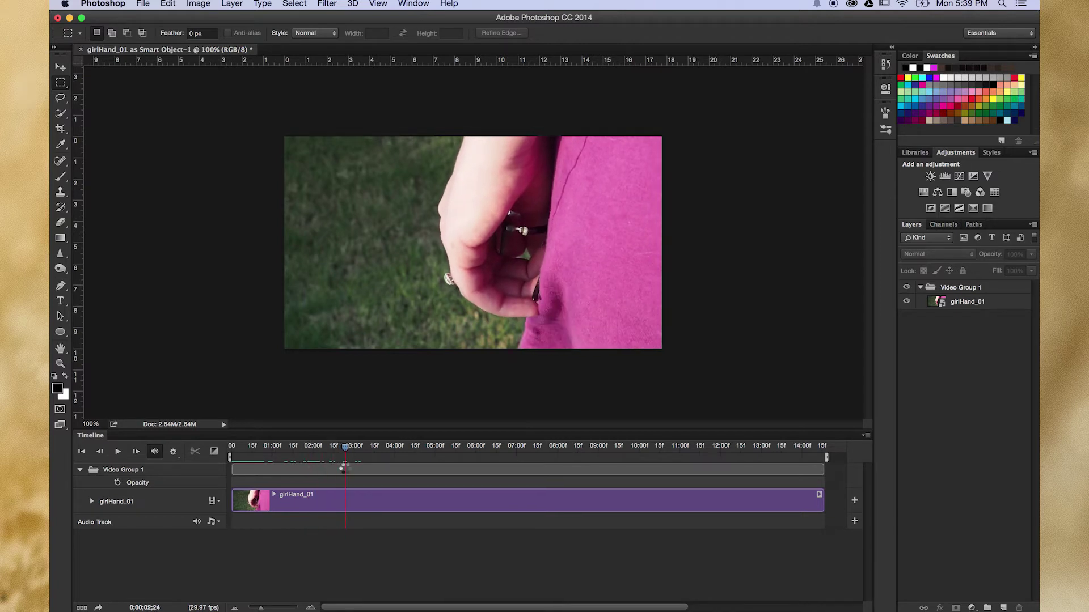
{"action": "left_click_drag", "start_coordinate": [337, 470], "coordinate": [312, 478]}
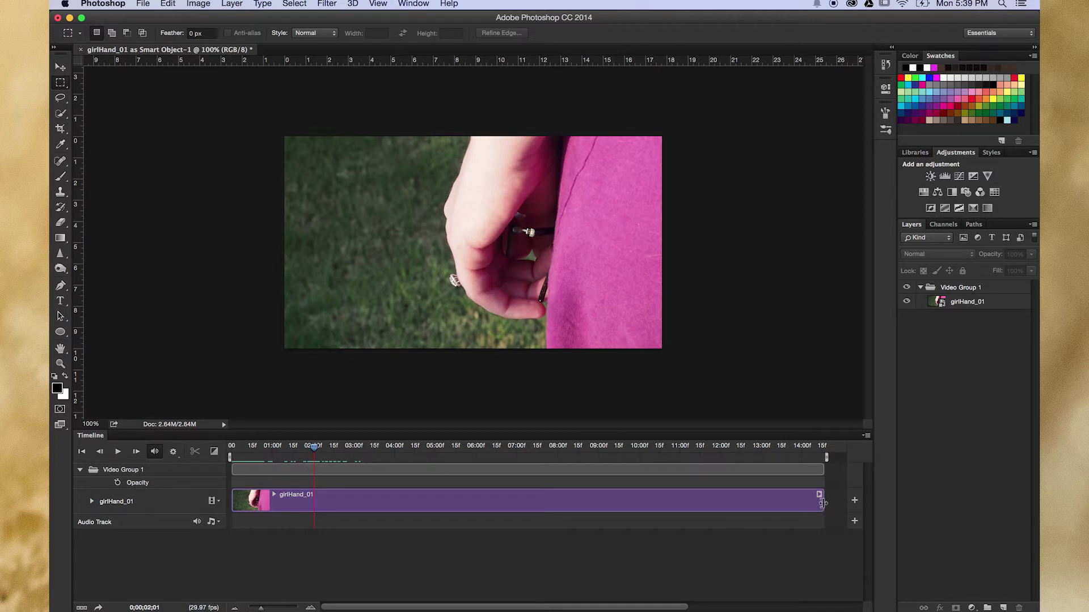
{"action": "left_click_drag", "start_coordinate": [822, 503], "coordinate": [314, 512]}
Step: Stamp the frame at 0;00;01;07 into a new still layer above girlHand_01
{"action": "left_click_drag", "start_coordinate": [314, 447], "coordinate": [291, 447]}
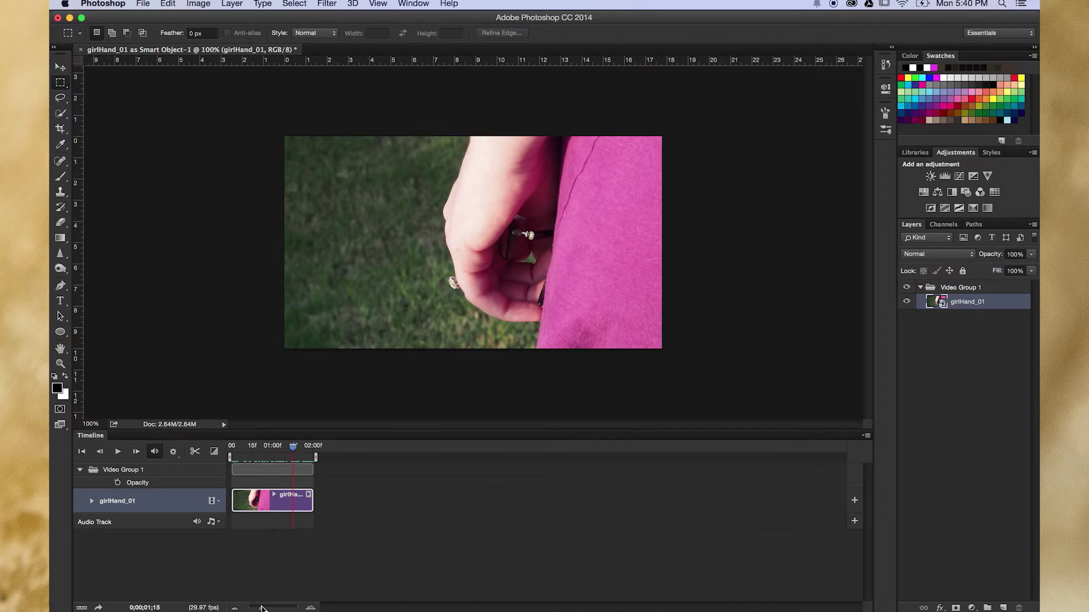
{"action": "left_click_drag", "start_coordinate": [261, 608], "coordinate": [273, 609]}
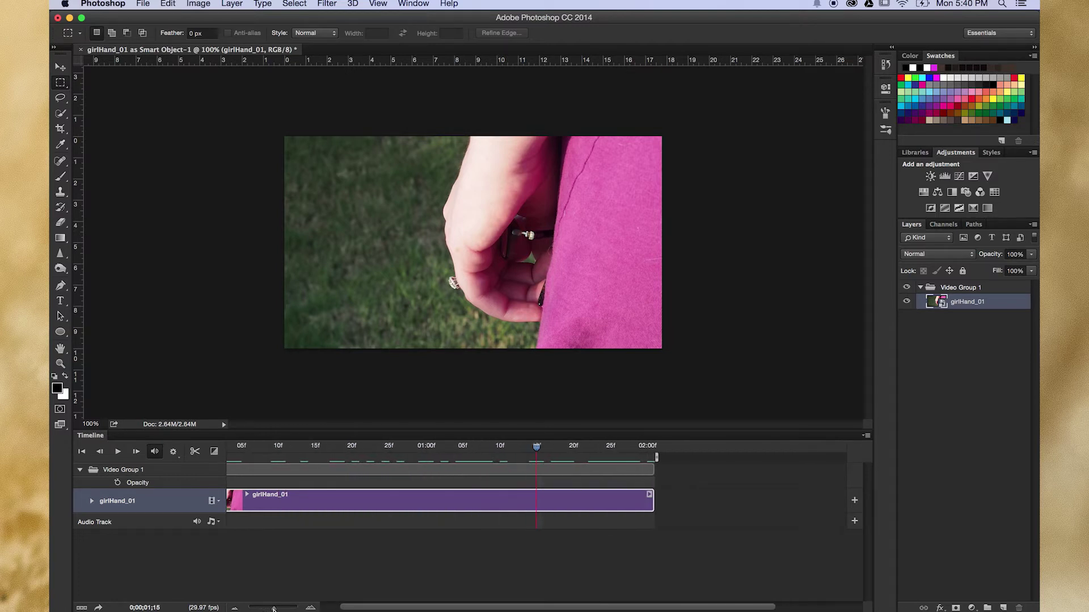
{"action": "left_click_drag", "start_coordinate": [361, 607], "coordinate": [333, 608]}
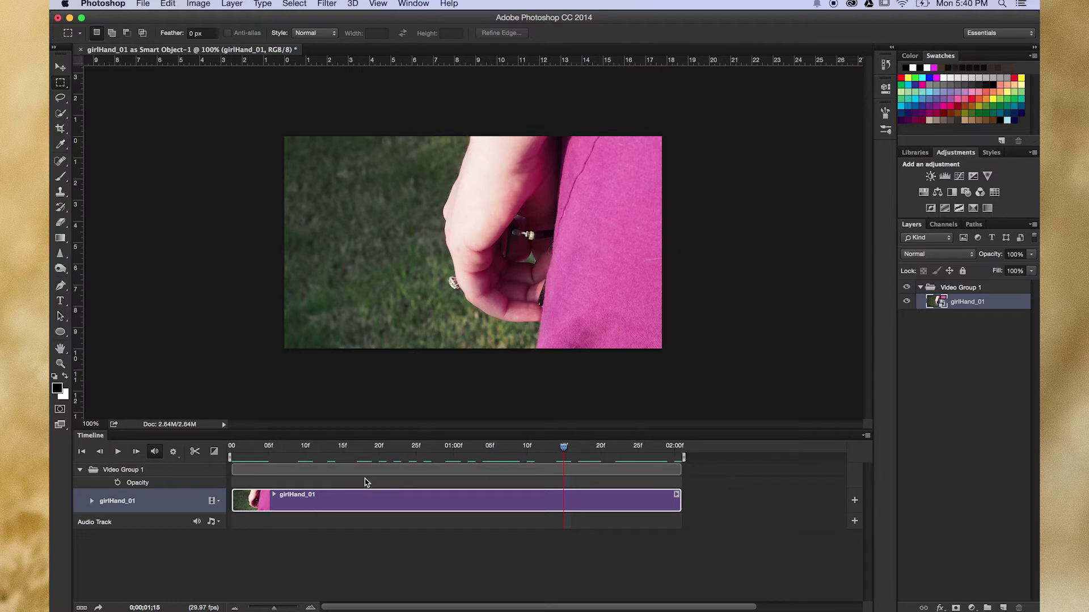
{"action": "left_click_drag", "start_coordinate": [431, 448], "coordinate": [503, 478]}
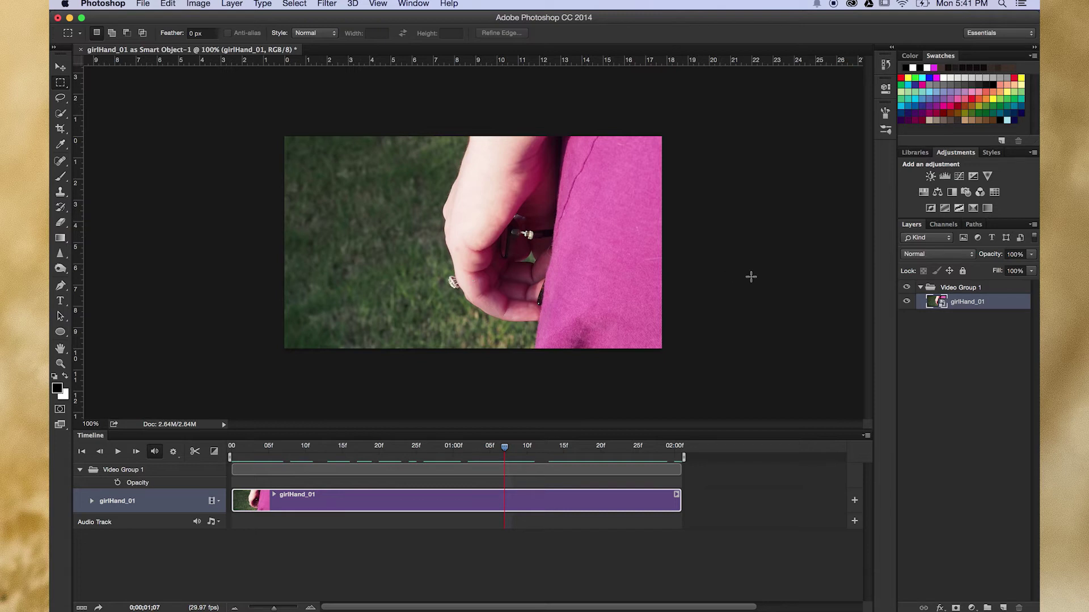
{"action": "left_click", "coordinate": [979, 357]}
{"action": "left_click", "coordinate": [970, 306]}
{"action": "key", "text": "super+alt+shift+e"}
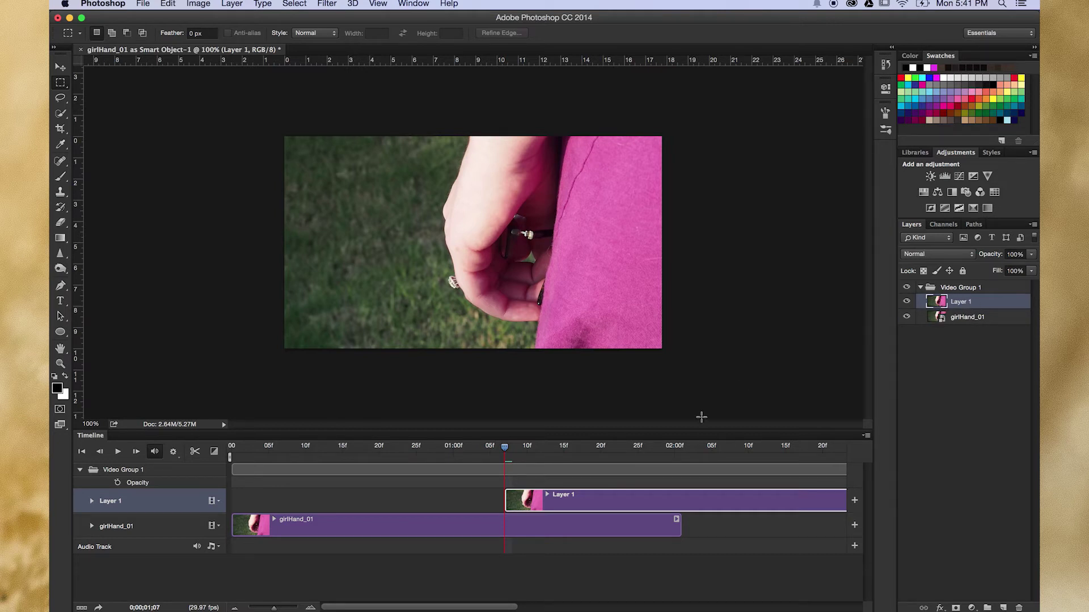
Step: Move the Layer 1 still to the start of the timeline and trim its end to match the girlHand_01 clip
{"action": "left_click_drag", "start_coordinate": [263, 610], "coordinate": [266, 608]}
{"action": "left_click_drag", "start_coordinate": [398, 499], "coordinate": [365, 498]}
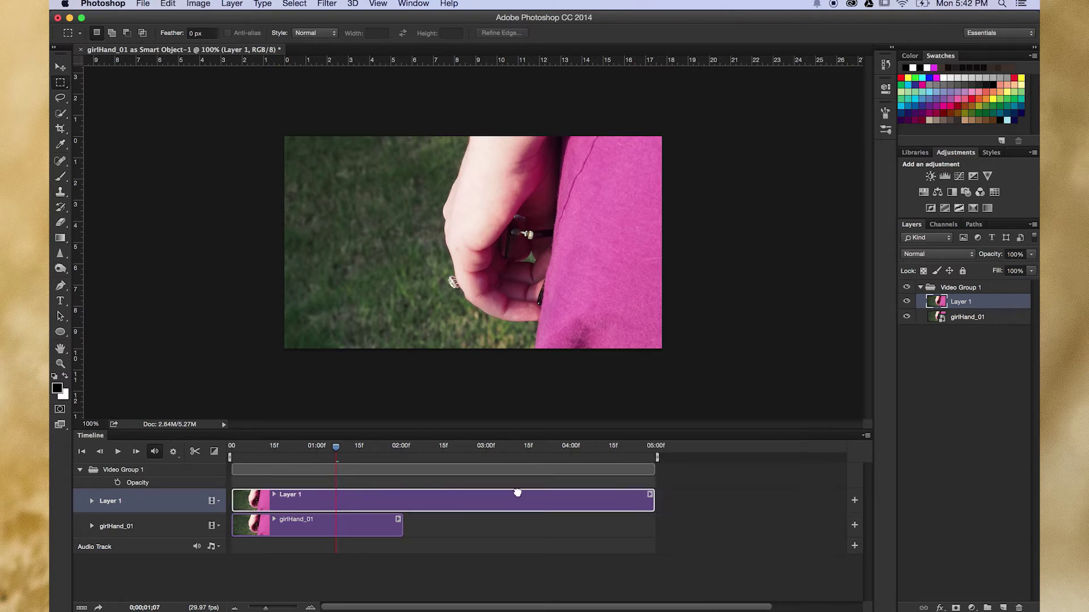
{"action": "left_click_drag", "start_coordinate": [651, 498], "coordinate": [402, 514]}
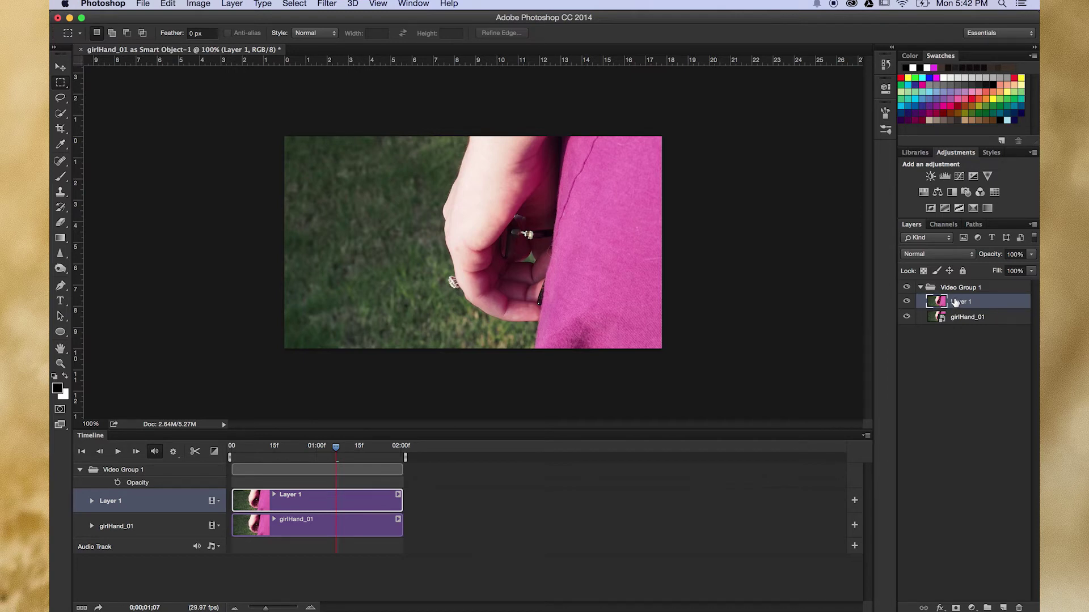
Step: Take Layer 1 and girlHand_01 out of Video Group 1, keeping the still above the video, and remove the group
{"action": "left_click_drag", "start_coordinate": [978, 305], "coordinate": [975, 282]}
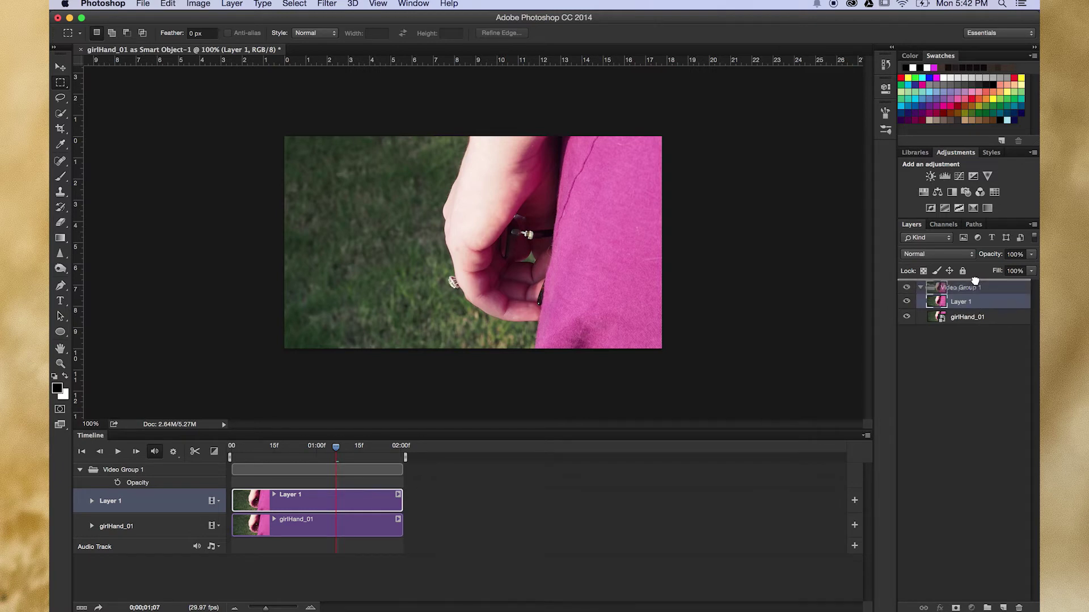
{"action": "left_click_drag", "start_coordinate": [975, 282], "coordinate": [975, 281]}
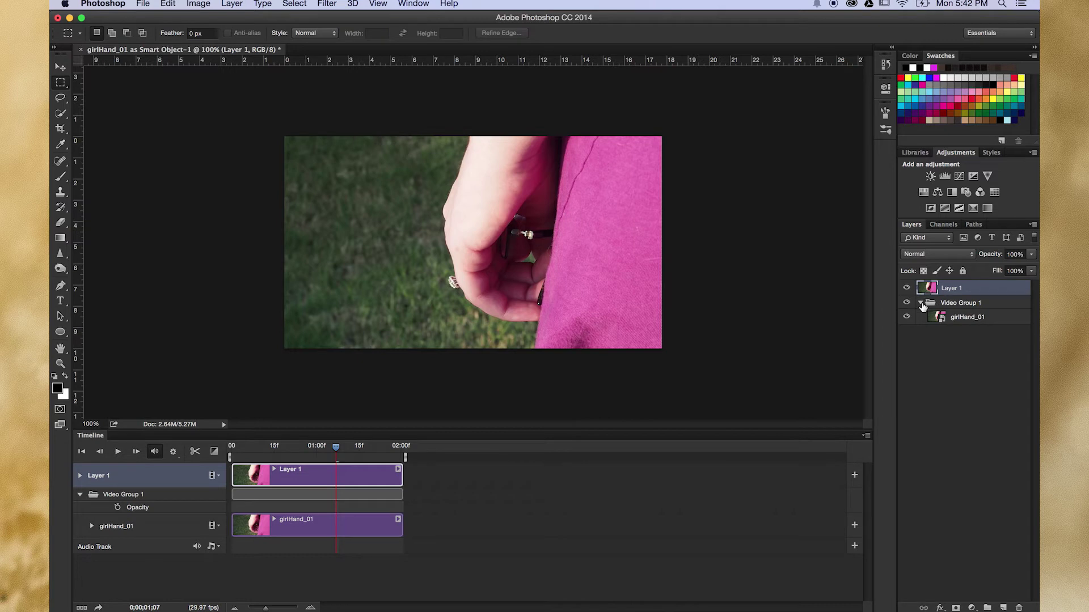
{"action": "left_click", "coordinate": [965, 305]}
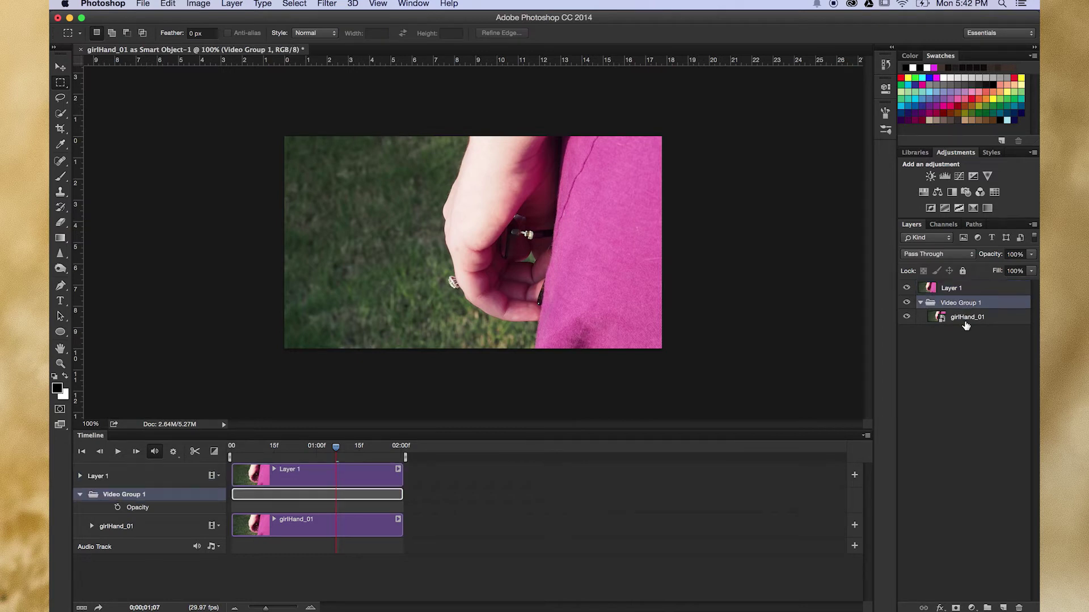
{"action": "left_click", "coordinate": [966, 320]}
{"action": "left_click", "coordinate": [975, 305]}
{"action": "left_click_drag", "start_coordinate": [962, 303], "coordinate": [1019, 608]}
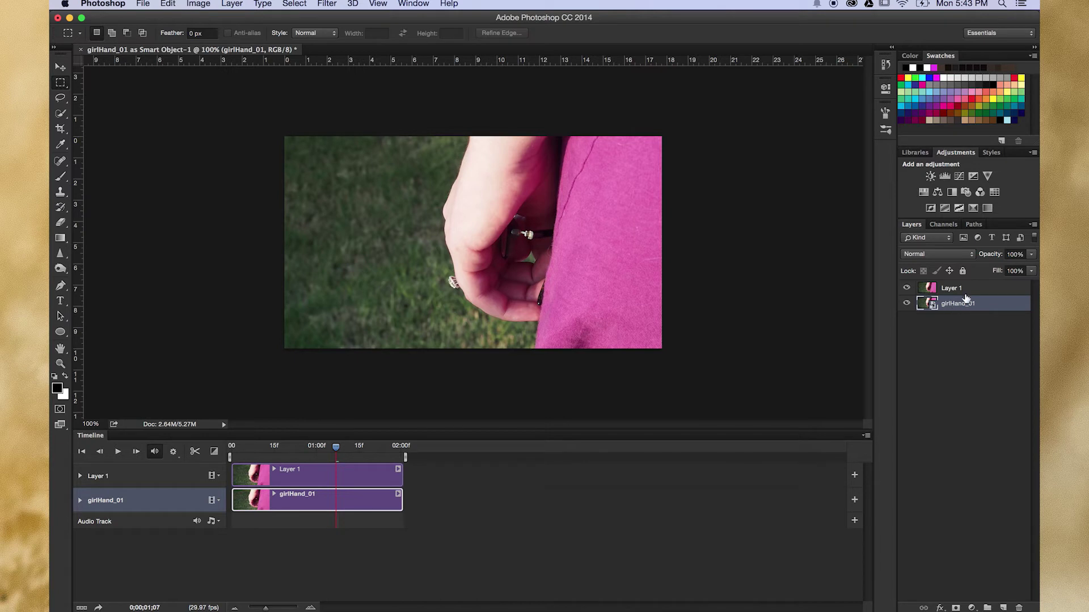
Step: Scrub the timeline with Layer 1 shown and hidden to compare the still with the moving video underneath
{"action": "left_click", "coordinate": [963, 290]}
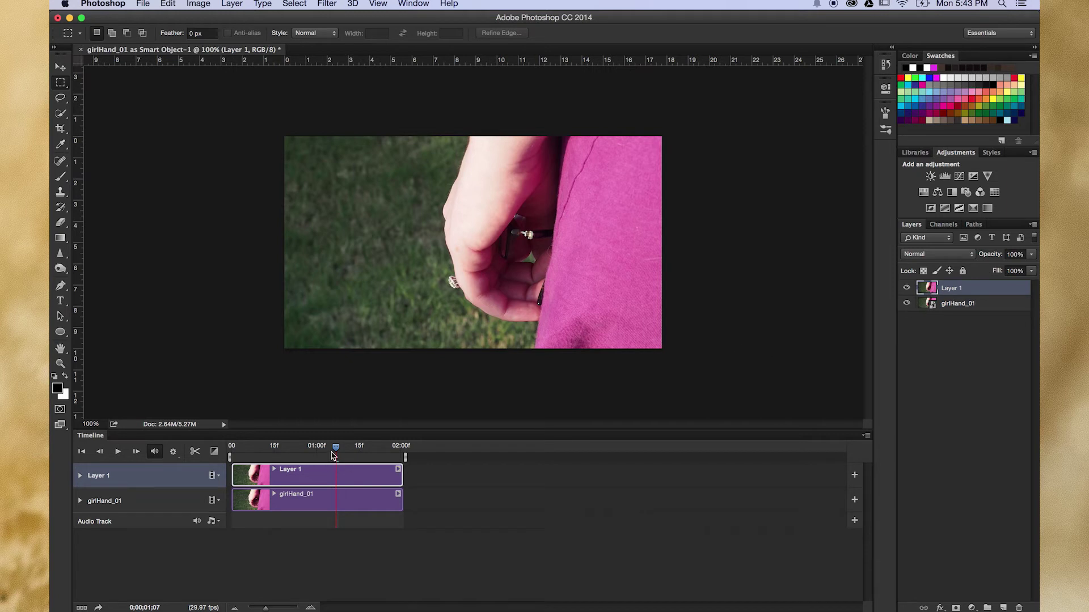
{"action": "left_click_drag", "start_coordinate": [335, 450], "coordinate": [257, 449]}
{"action": "left_click_drag", "start_coordinate": [238, 451], "coordinate": [277, 449]}
{"action": "left_click", "coordinate": [907, 289]}
{"action": "mouse_move", "coordinate": [279, 450]}
{"action": "left_mouse_down"}
{"action": "mouse_move", "coordinate": [377, 449]}
{"action": "mouse_move", "coordinate": [246, 451]}
{"action": "mouse_move", "coordinate": [336, 448]}
{"action": "mouse_move", "coordinate": [268, 455]}
{"action": "mouse_move", "coordinate": [278, 456]}
{"action": "left_mouse_up"}
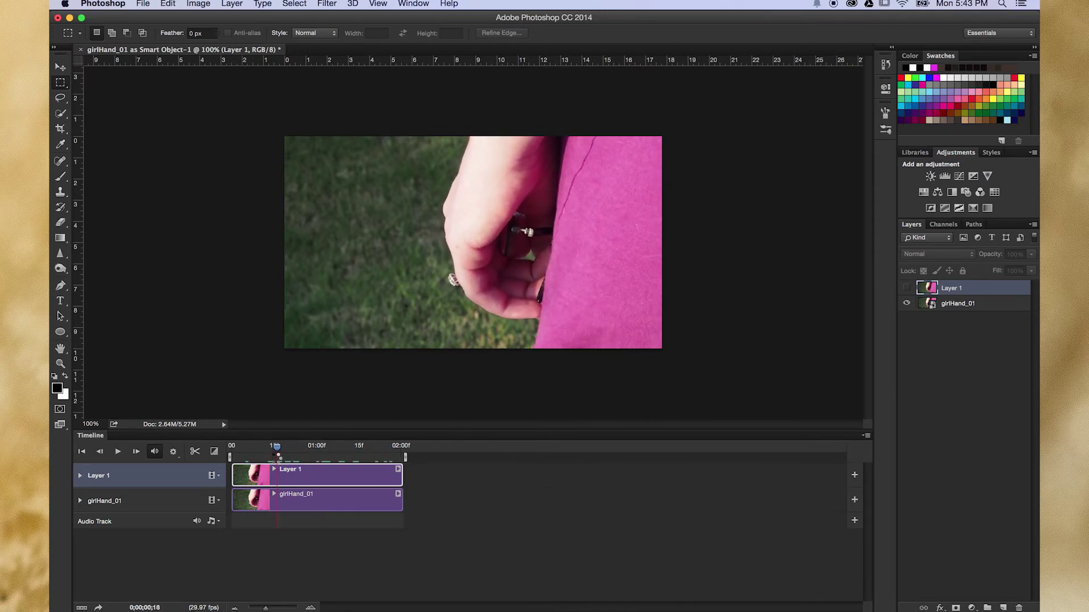
{"action": "left_click", "coordinate": [907, 291]}
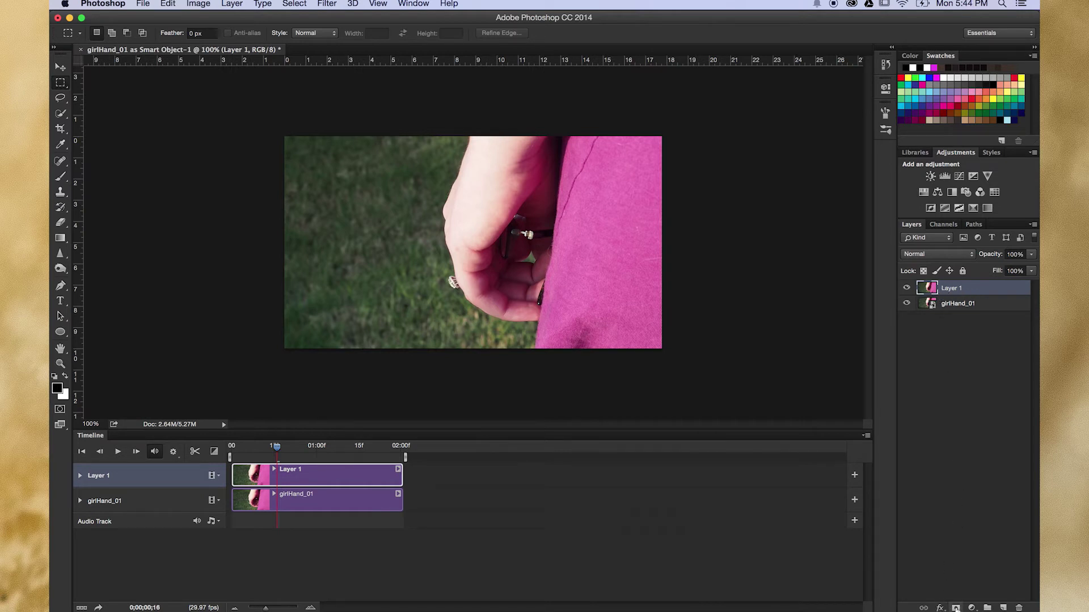
Step: Add a white layer mask to Layer 1 and activate the Brush tool with the playhead at 0;00;00;14
{"action": "left_click", "coordinate": [956, 608]}
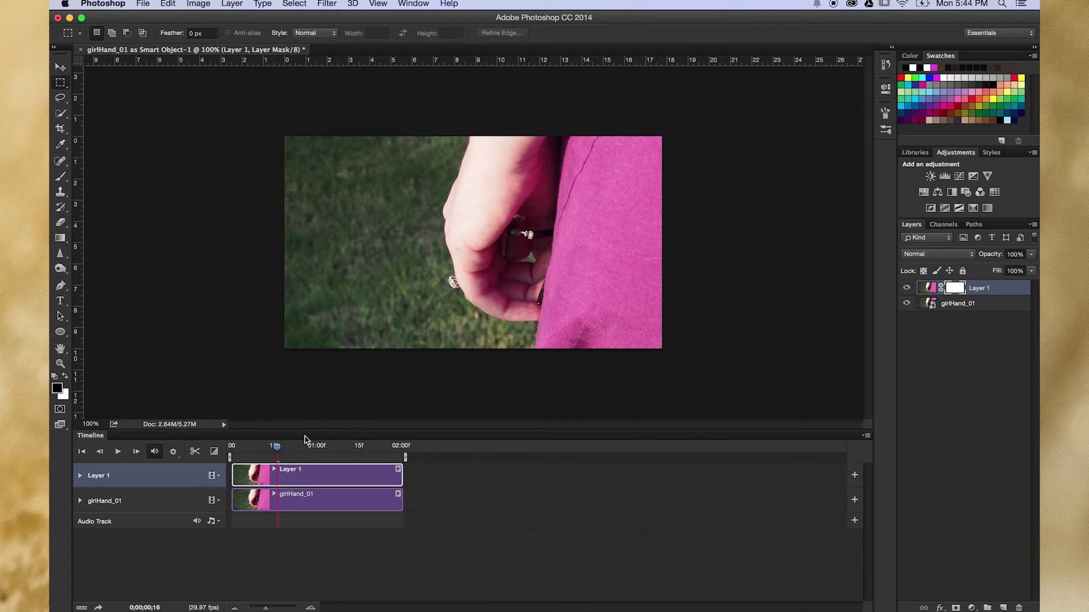
{"action": "mouse_move", "coordinate": [278, 451]}
{"action": "left_mouse_down"}
{"action": "mouse_move", "coordinate": [347, 453]}
{"action": "mouse_move", "coordinate": [257, 457]}
{"action": "mouse_move", "coordinate": [340, 456]}
{"action": "mouse_move", "coordinate": [273, 457]}
{"action": "left_mouse_up"}
{"action": "left_click", "coordinate": [65, 176]}
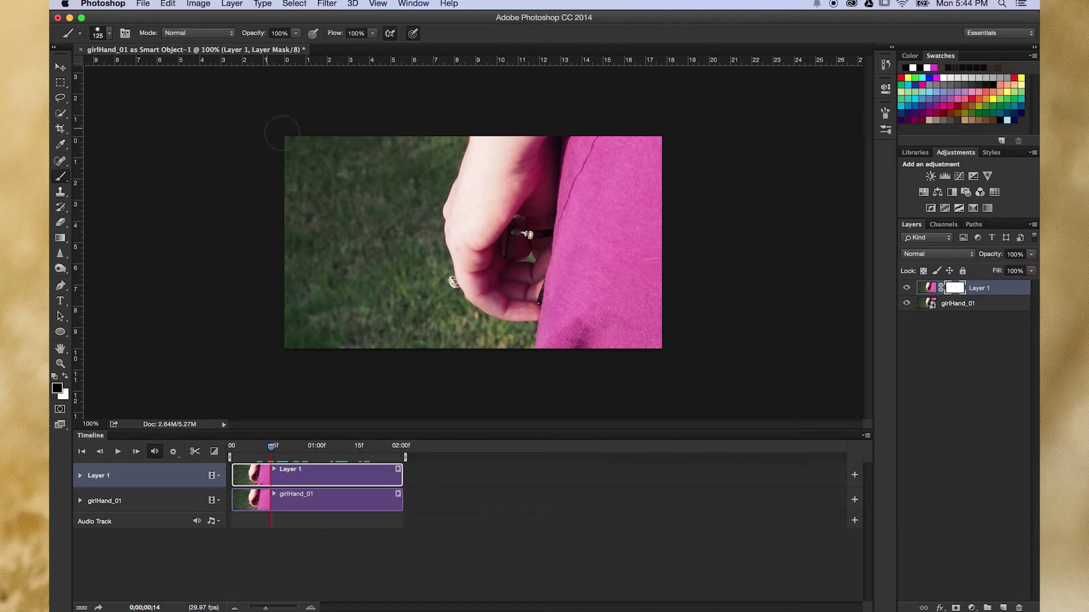
Step: Paint black on Layer 1's mask over the grass beside the hand, using a soft 250 px brush
{"action": "key", "text": "bracketright"}
{"action": "key", "text": "bracketright"}
{"action": "key", "text": "bracketright"}
{"action": "key", "text": "bracketright"}
{"action": "left_click", "coordinate": [110, 35]}
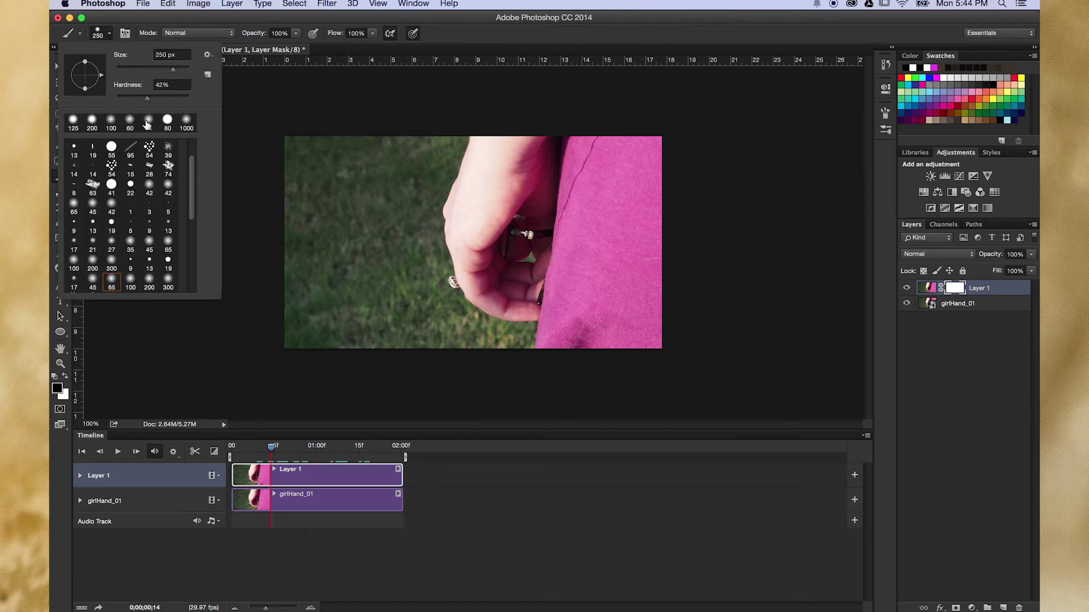
{"action": "left_click", "coordinate": [146, 96]}
{"action": "key", "text": "Return"}
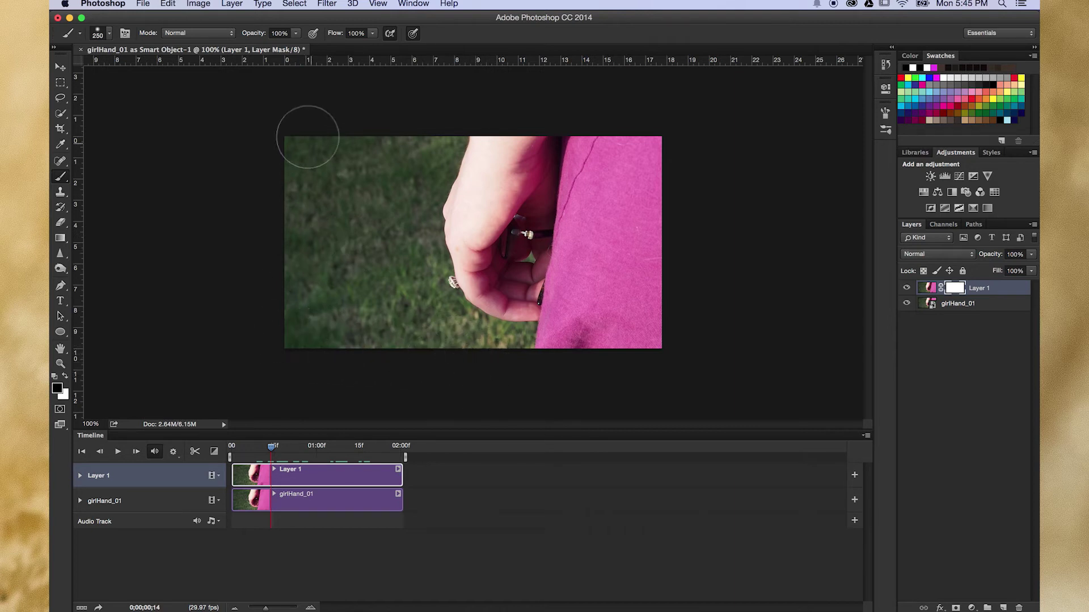
{"action": "left_click_drag", "start_coordinate": [323, 294], "coordinate": [364, 323]}
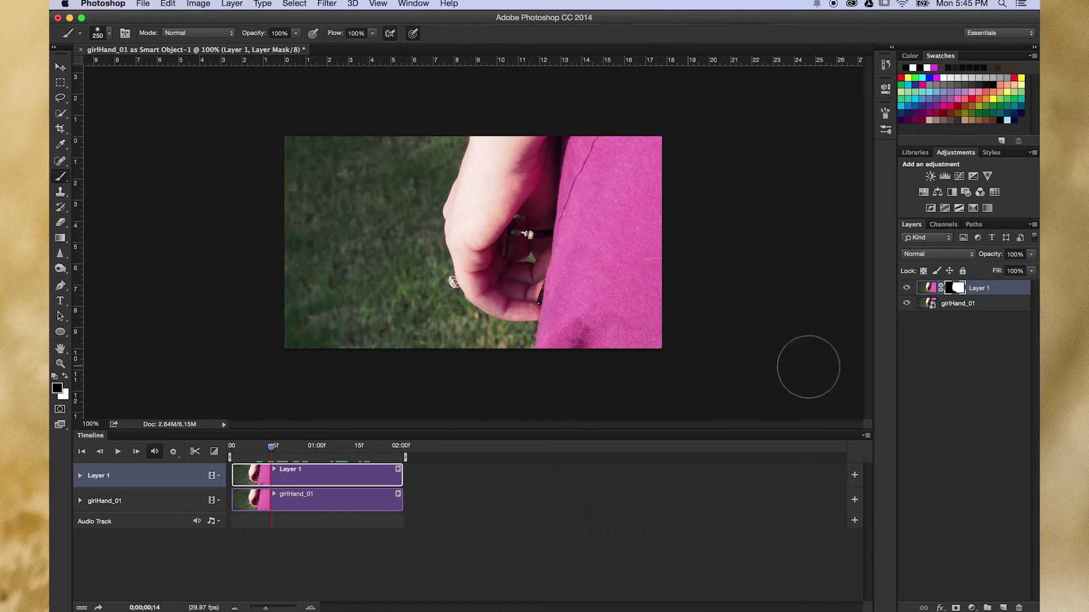
Step: Hide girlHand_01 to inspect the mask, paint white to restore the grass just below the fingers, and show girlHand_01 again
{"action": "left_click", "coordinate": [908, 305]}
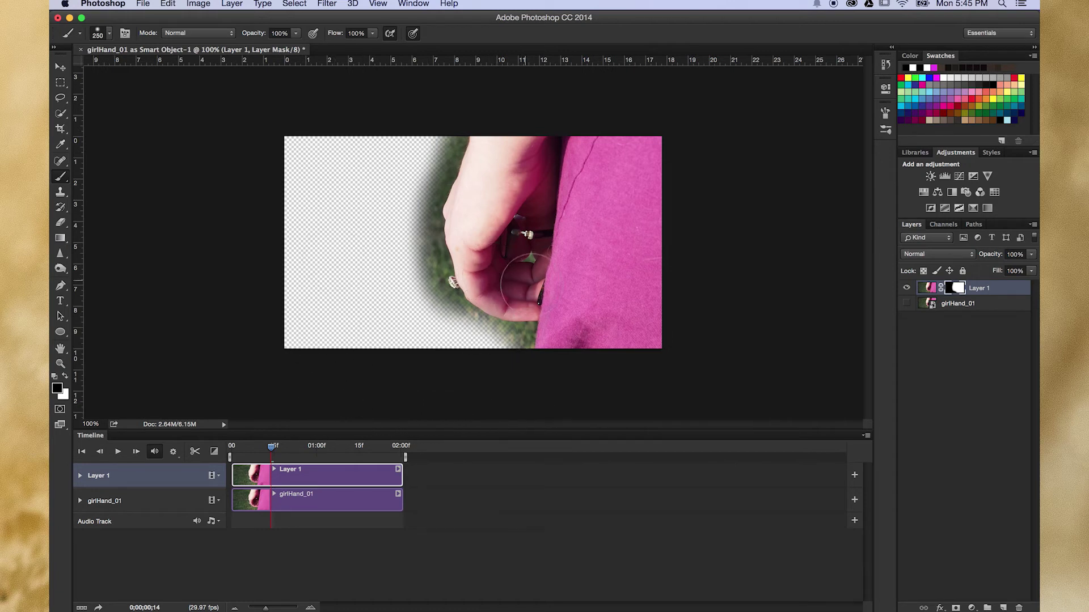
{"action": "key", "text": "x"}
{"action": "mouse_move", "coordinate": [494, 283]}
{"action": "left_mouse_down"}
{"action": "mouse_move", "coordinate": [474, 310]}
{"action": "mouse_move", "coordinate": [448, 300]}
{"action": "mouse_move", "coordinate": [536, 338]}
{"action": "left_mouse_up"}
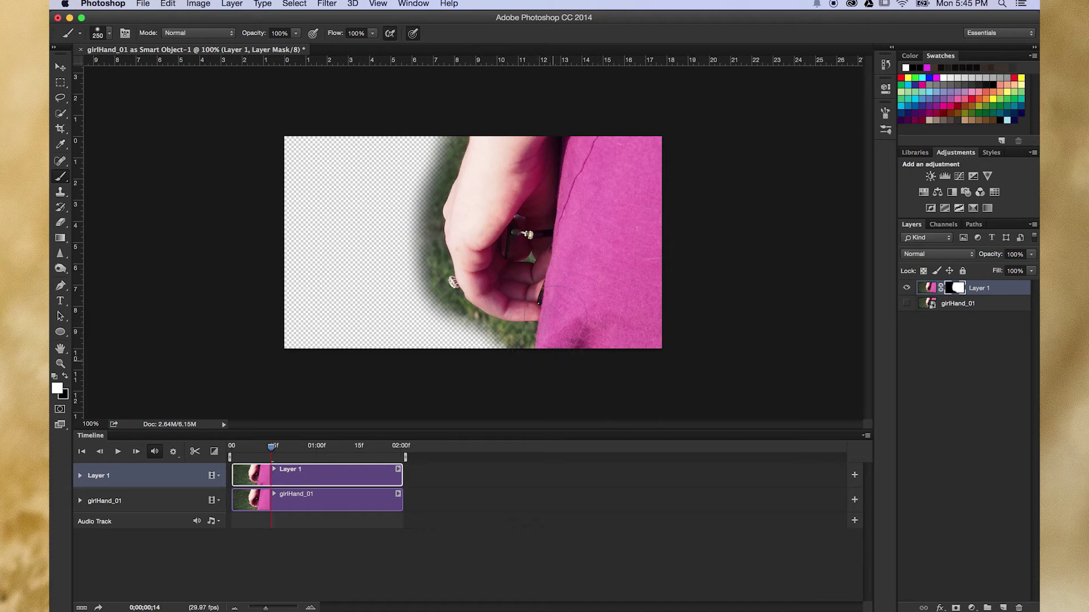
{"action": "key", "text": "x"}
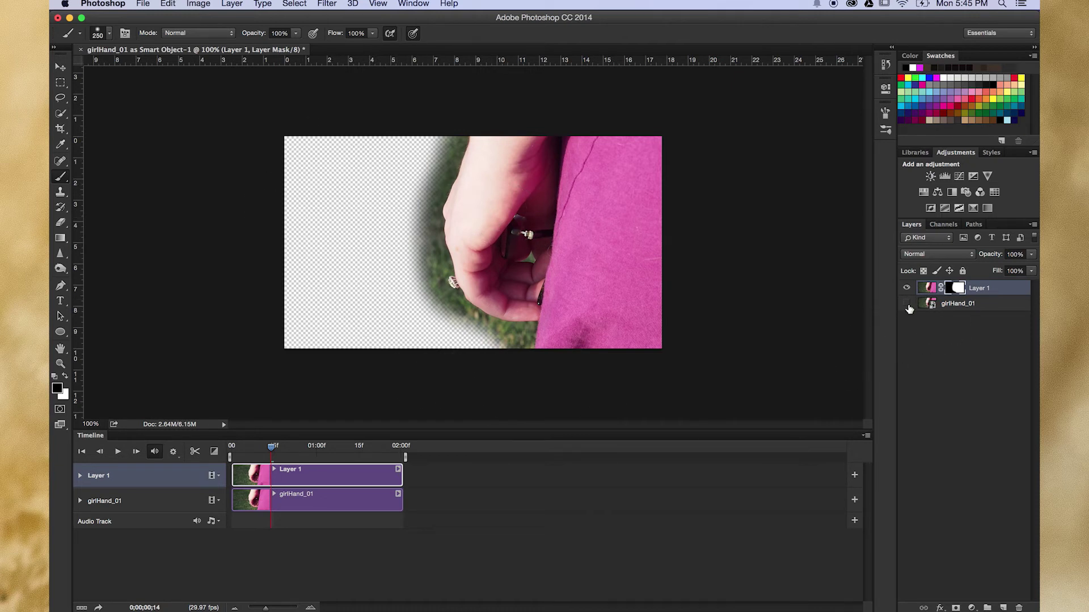
{"action": "left_click", "coordinate": [907, 304]}
Step: Deselect the layers and scrub the timeline to 0;00;01;04 to check the masked motion
{"action": "left_click", "coordinate": [960, 357]}
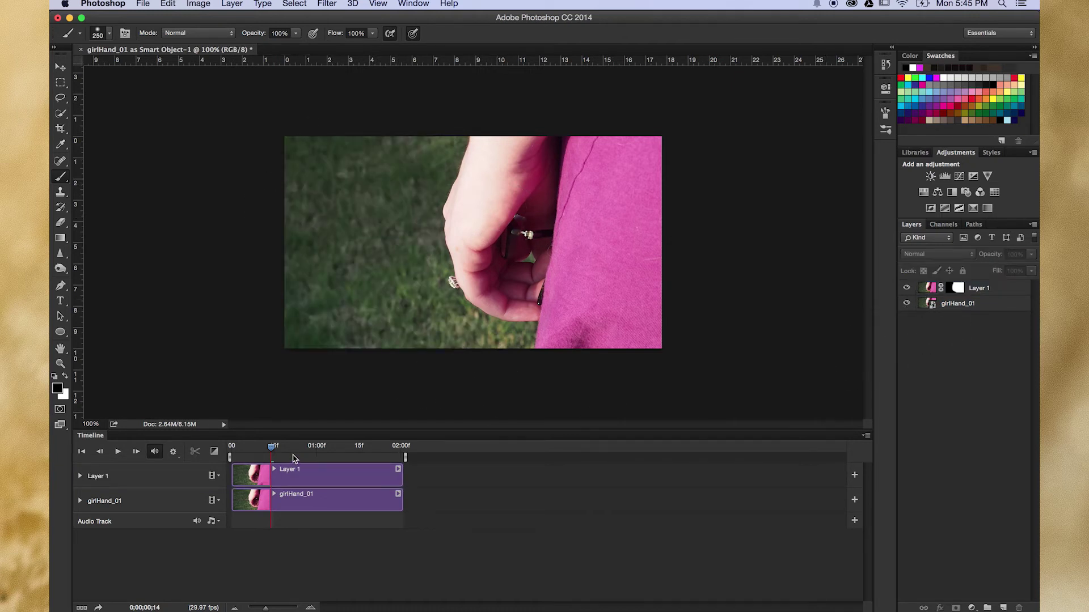
{"action": "left_click_drag", "start_coordinate": [271, 452], "coordinate": [303, 451]}
{"action": "mouse_move", "coordinate": [313, 453]}
{"action": "left_mouse_down"}
{"action": "mouse_move", "coordinate": [342, 448]}
{"action": "mouse_move", "coordinate": [328, 448]}
{"action": "left_mouse_up"}
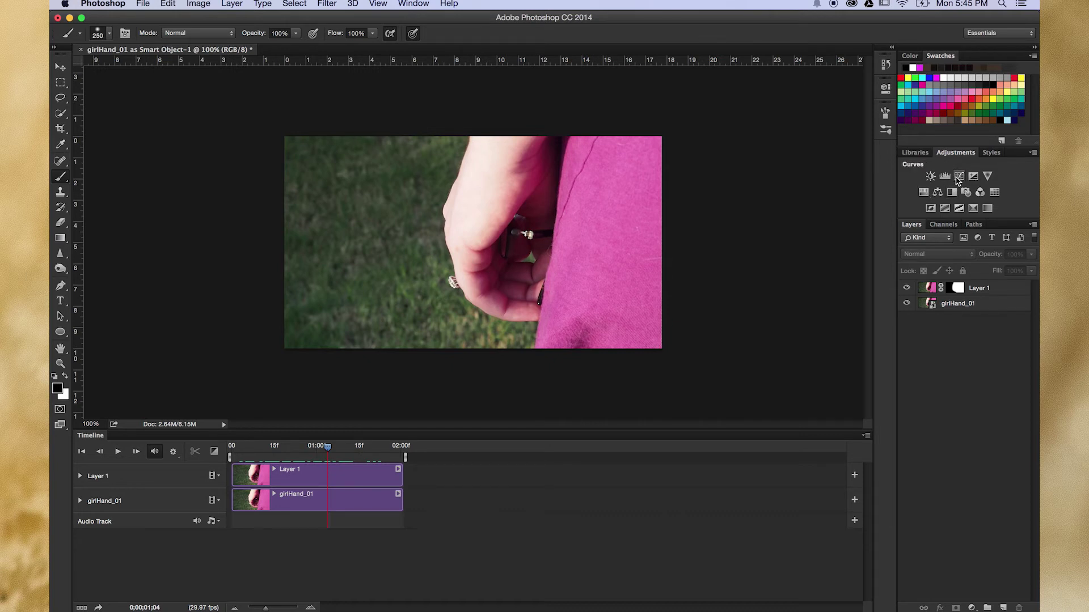
Step: Add a Curves adjustment layer above Layer 1 and lower the RGB curve slightly in the shadows, upper midtones and white point
{"action": "left_click", "coordinate": [958, 176]}
{"action": "left_click_drag", "start_coordinate": [765, 233], "coordinate": [765, 238]}
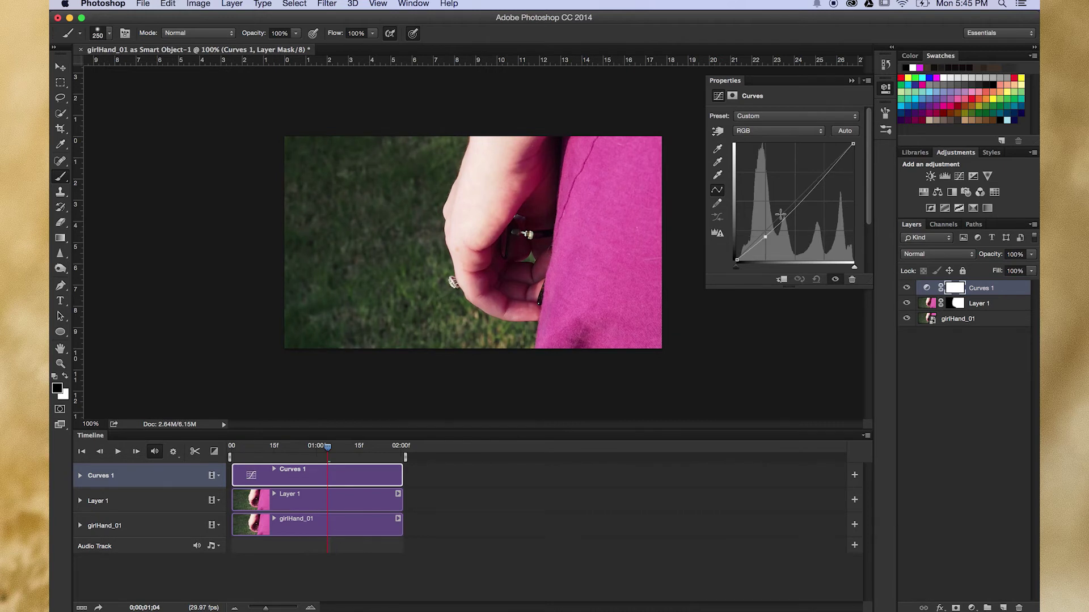
{"action": "mouse_move", "coordinate": [850, 143]}
{"action": "left_mouse_down"}
{"action": "mouse_move", "coordinate": [845, 158]}
{"action": "mouse_move", "coordinate": [862, 141]}
{"action": "mouse_move", "coordinate": [876, 193]}
{"action": "mouse_move", "coordinate": [868, 150]}
{"action": "left_mouse_up"}
{"action": "left_click", "coordinate": [815, 193]}
{"action": "left_click_drag", "start_coordinate": [814, 193], "coordinate": [818, 190]}
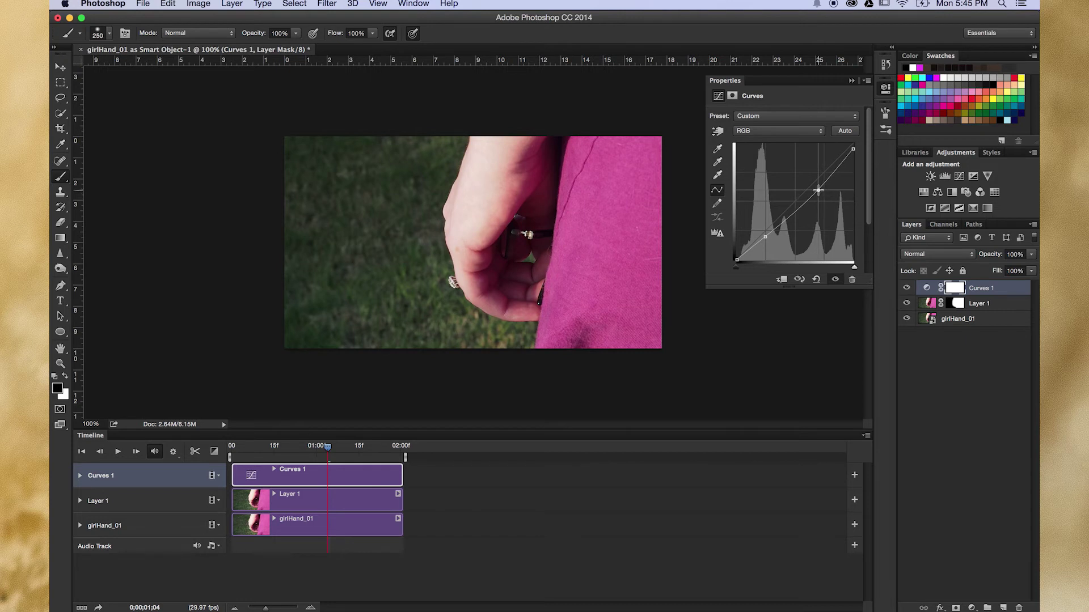
Step: Adjust the Green curve by moving its white point inward and lifting the shadows, and scrub the timeline back to 0;00;00;29
{"action": "left_click", "coordinate": [775, 118]}
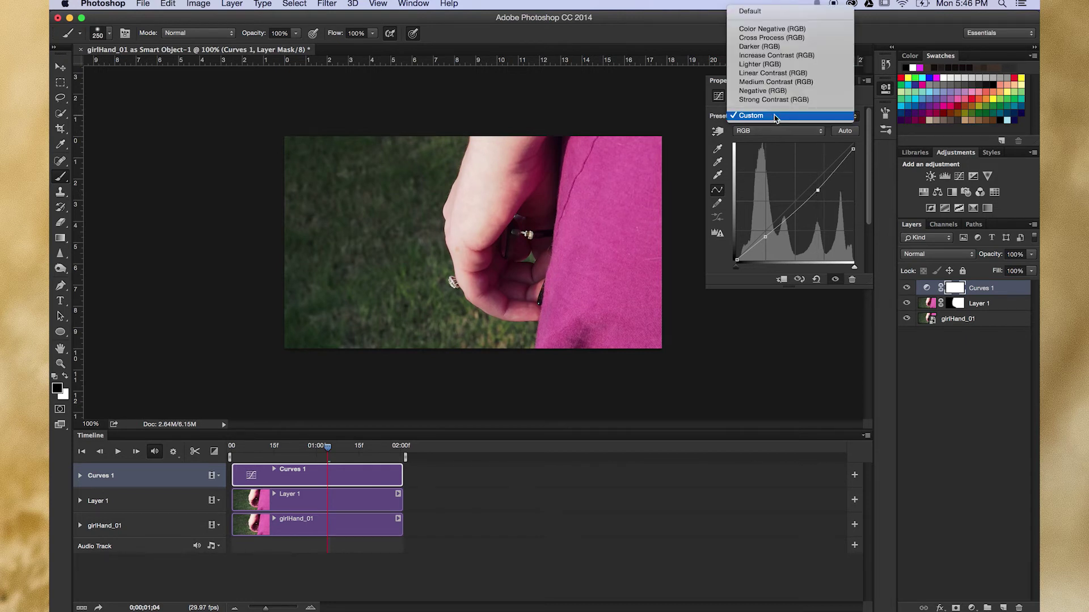
{"action": "left_click", "coordinate": [776, 117]}
{"action": "left_click", "coordinate": [779, 132]}
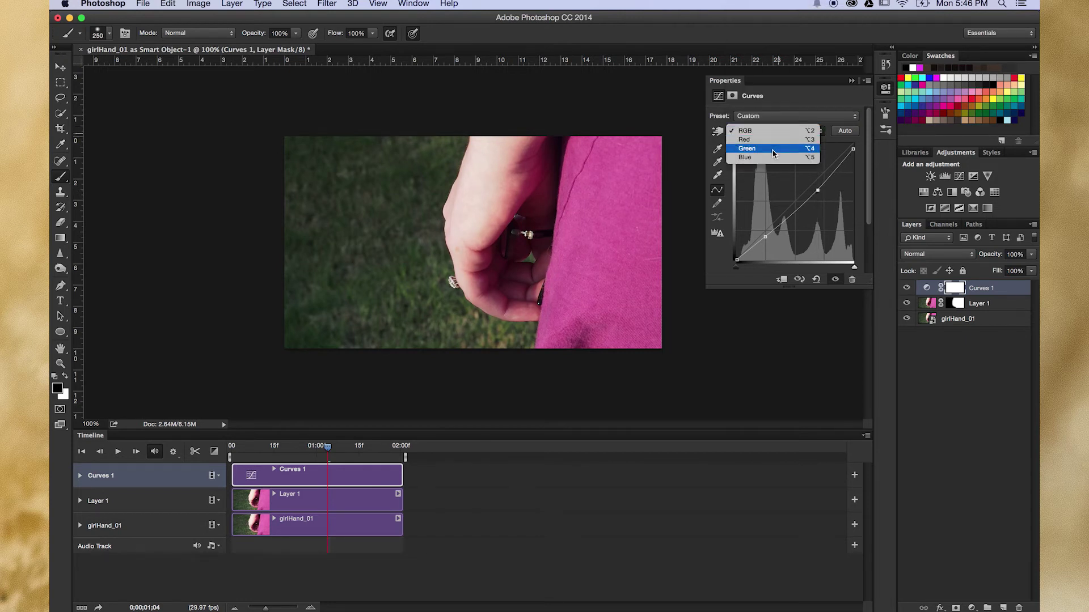
{"action": "left_click", "coordinate": [772, 154]}
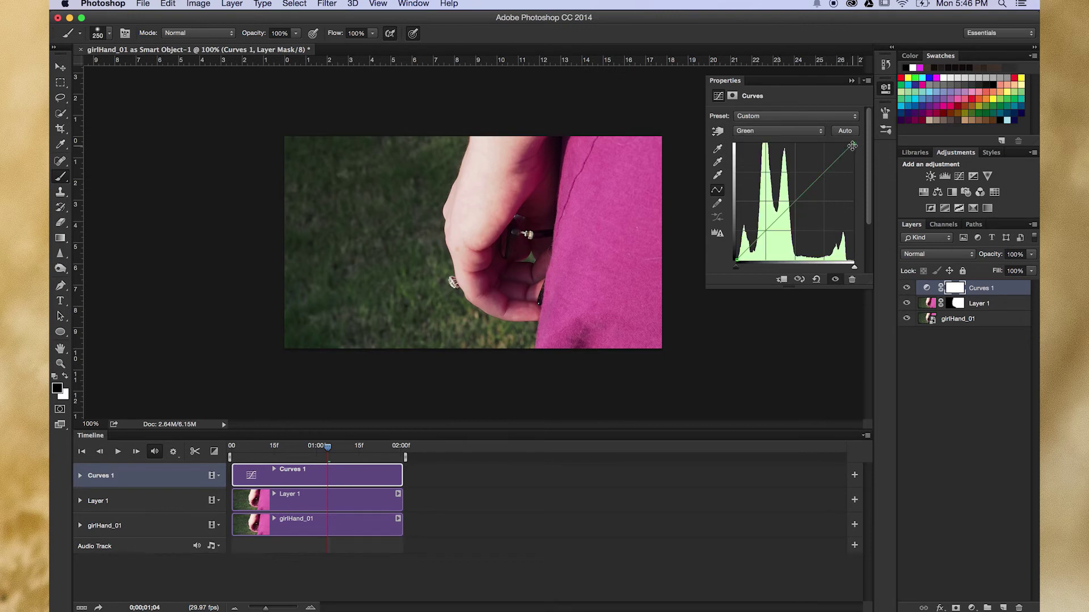
{"action": "mouse_move", "coordinate": [851, 144]}
{"action": "left_mouse_down"}
{"action": "mouse_move", "coordinate": [838, 143]}
{"action": "mouse_move", "coordinate": [847, 143]}
{"action": "left_mouse_up"}
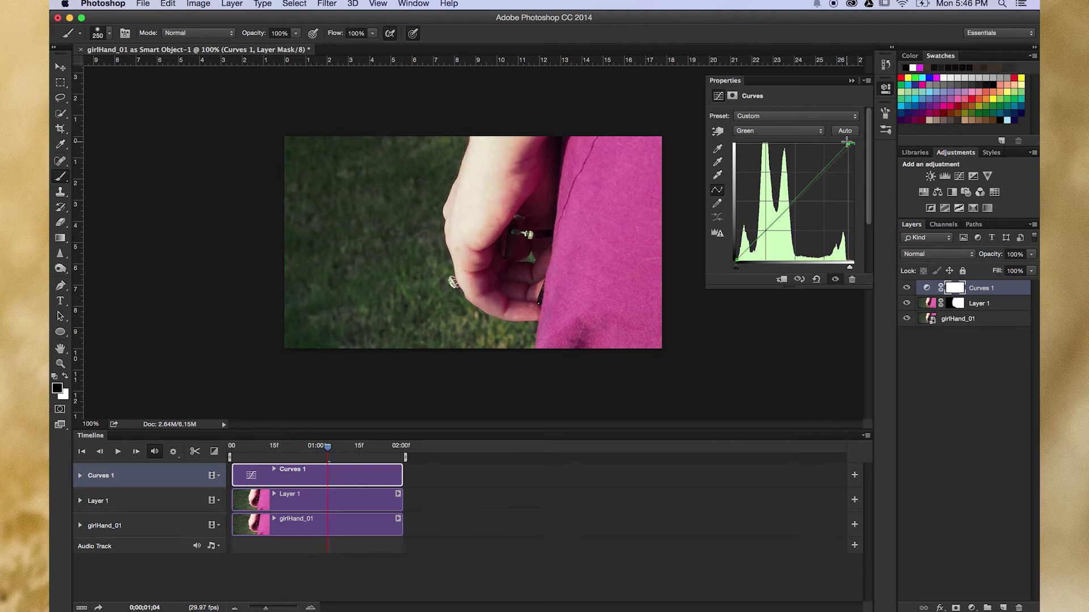
{"action": "left_click", "coordinate": [759, 239]}
{"action": "left_click_drag", "start_coordinate": [760, 239], "coordinate": [760, 234]}
{"action": "left_click", "coordinate": [853, 81]}
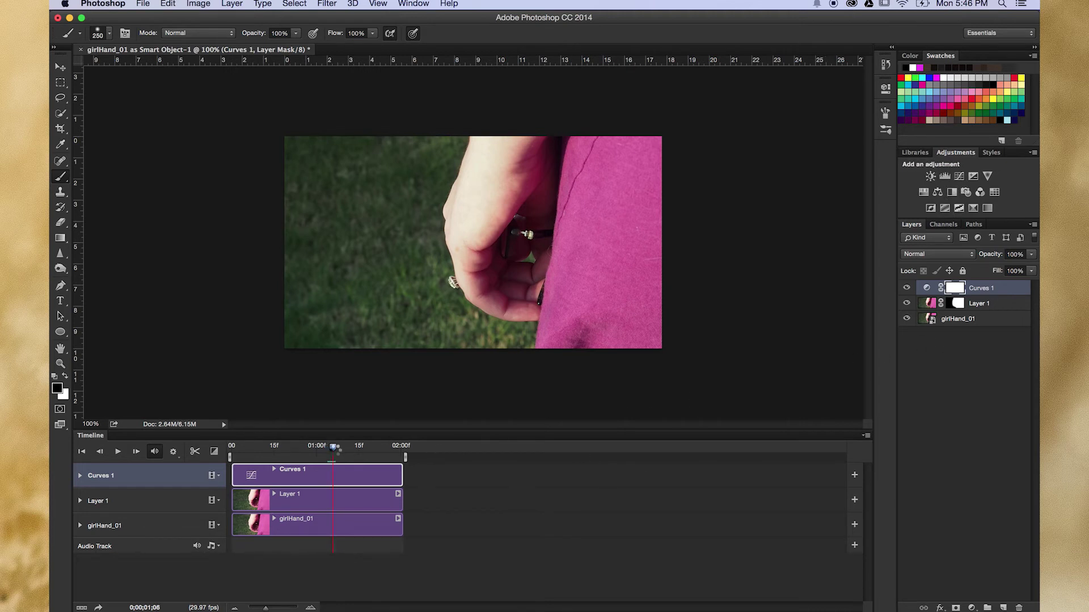
{"action": "mouse_move", "coordinate": [350, 448]}
{"action": "left_mouse_down"}
{"action": "mouse_move", "coordinate": [281, 448]}
{"action": "mouse_move", "coordinate": [313, 448]}
{"action": "left_mouse_up"}
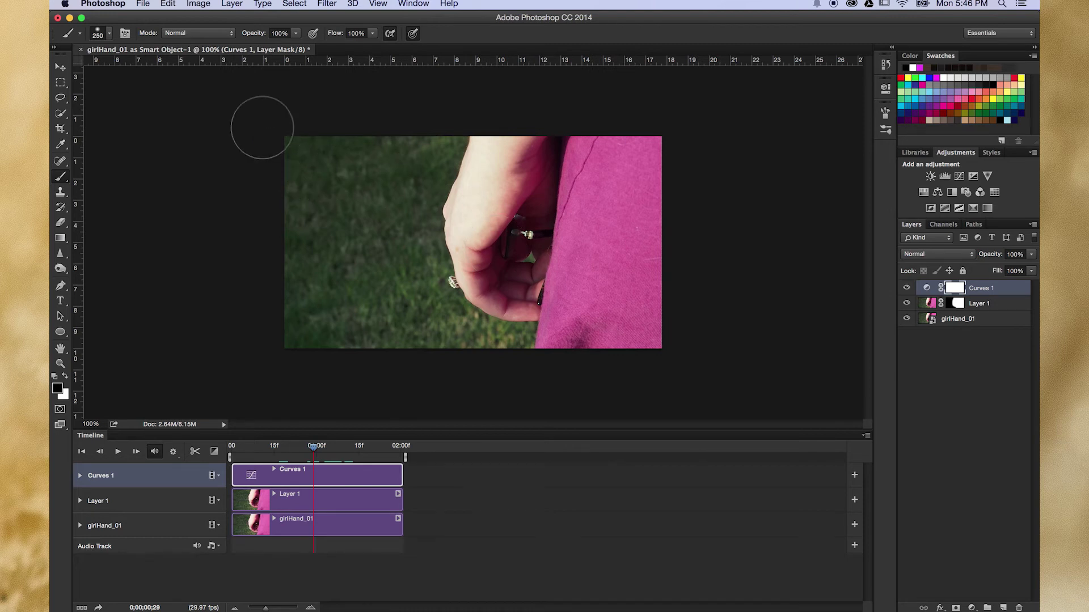
Step: Open Save for Web for the cinemagraph and enlarge the dialog for a bigger preview
{"action": "left_click", "coordinate": [143, 5]}
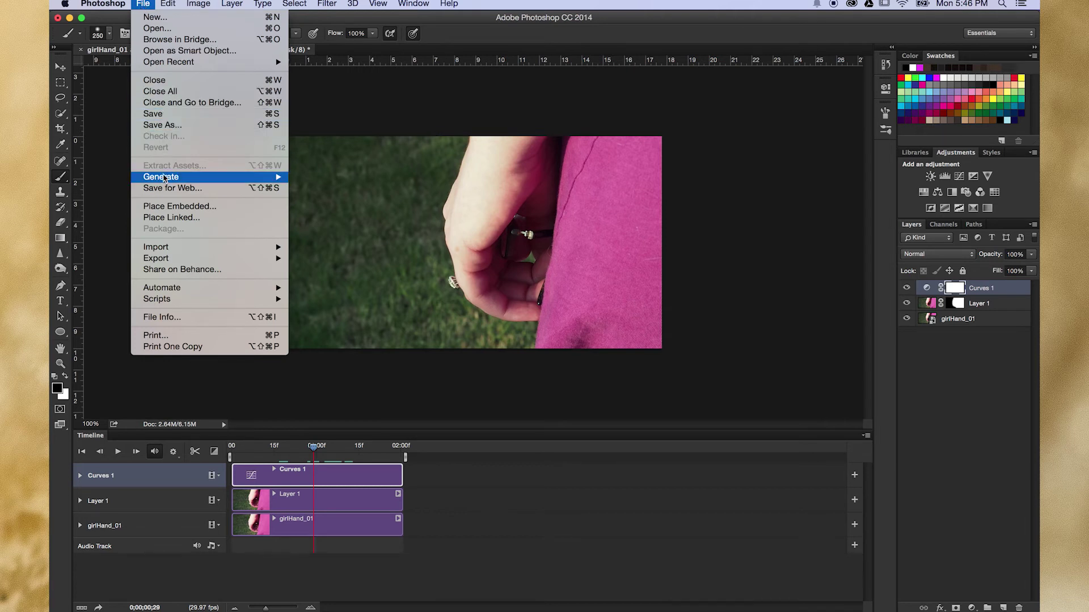
{"action": "left_click", "coordinate": [168, 189]}
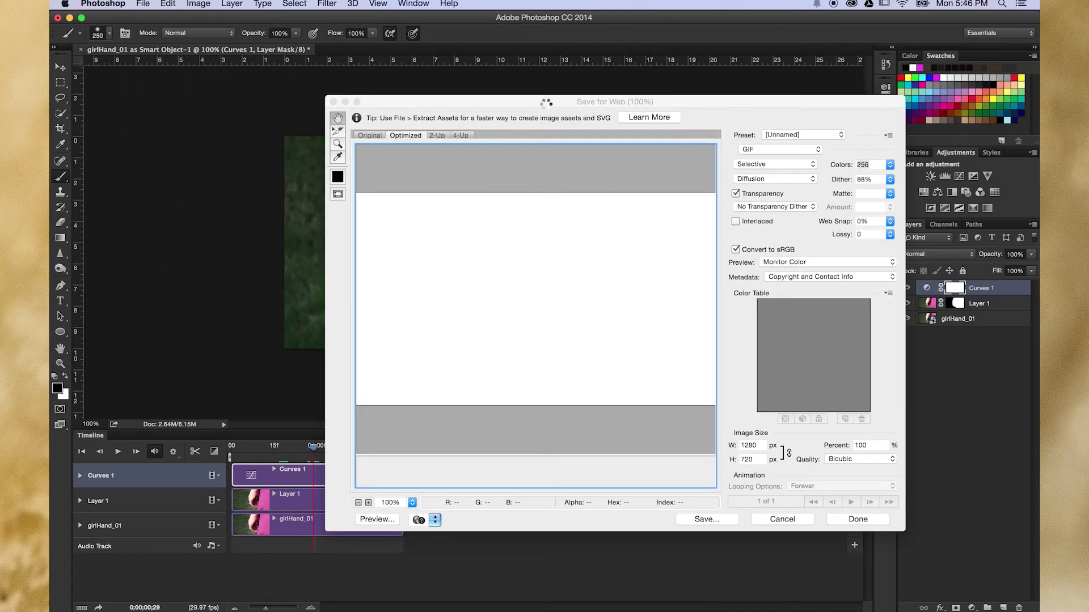
{"action": "left_click_drag", "start_coordinate": [545, 100], "coordinate": [354, 20]}
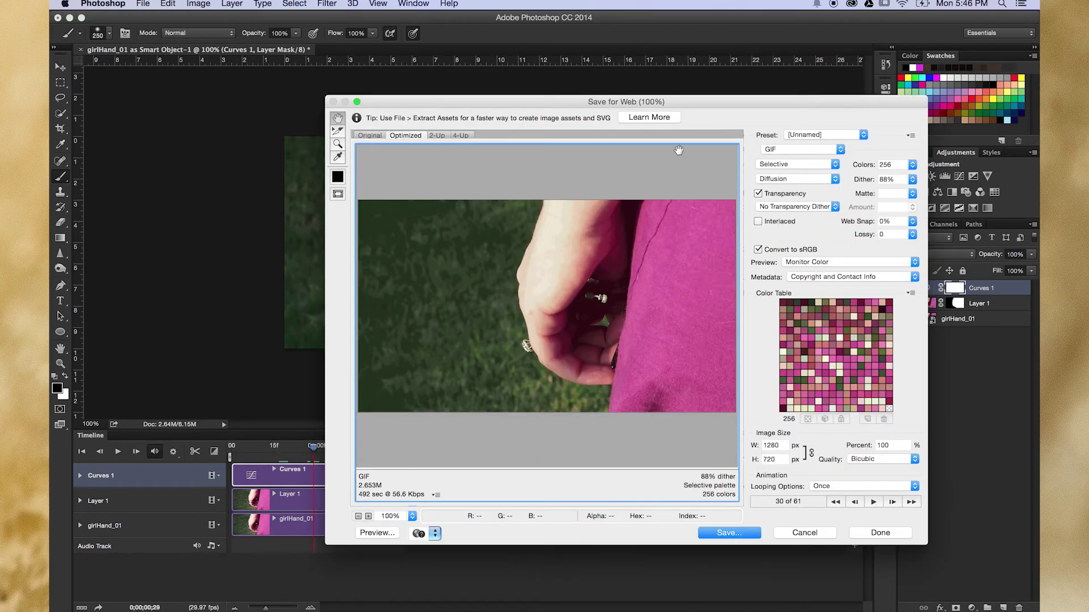
{"action": "left_click_drag", "start_coordinate": [676, 103], "coordinate": [529, 35]}
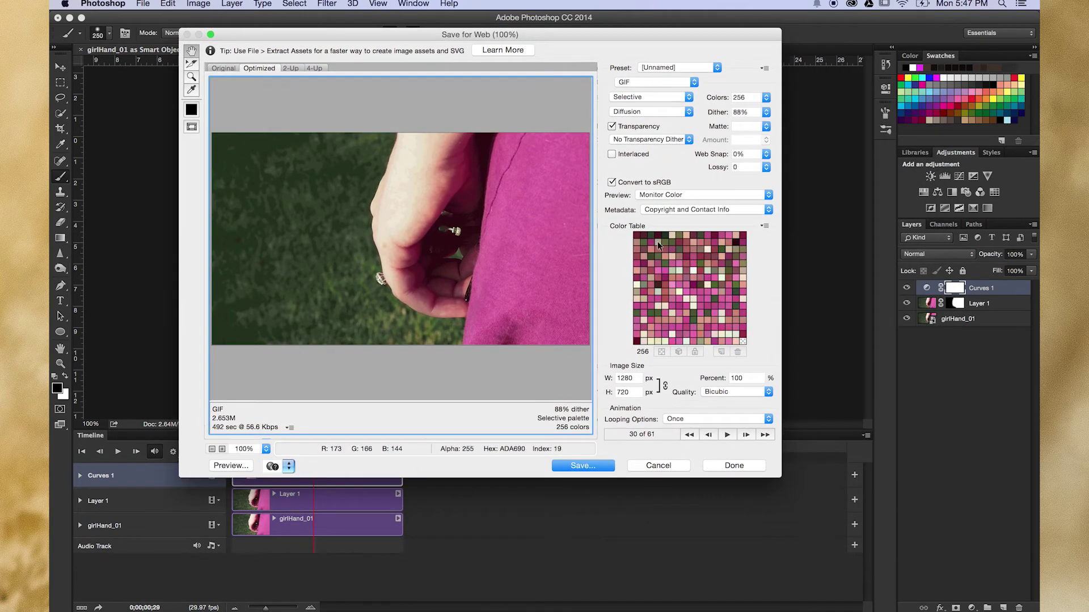
{"action": "left_click_drag", "start_coordinate": [779, 474], "coordinate": [844, 508]}
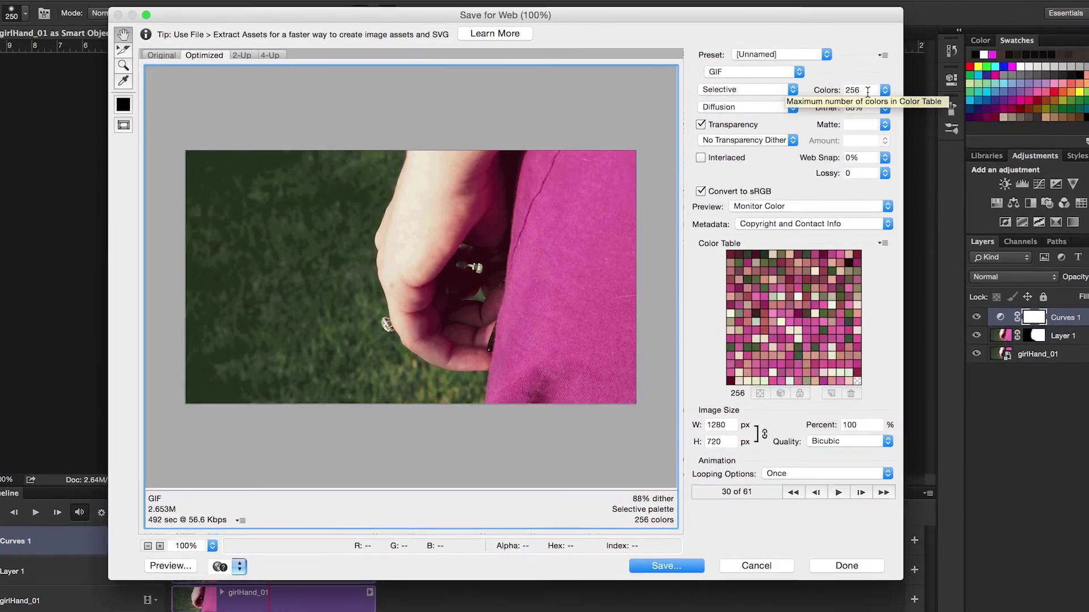
Step: Apply the GIF 128 Dithered preset and raise the number of colors to 256
{"action": "left_click", "coordinate": [832, 52]}
{"action": "scroll", "coordinate": [783, 51], "scroll_direction": "up", "scroll_amount": 3}
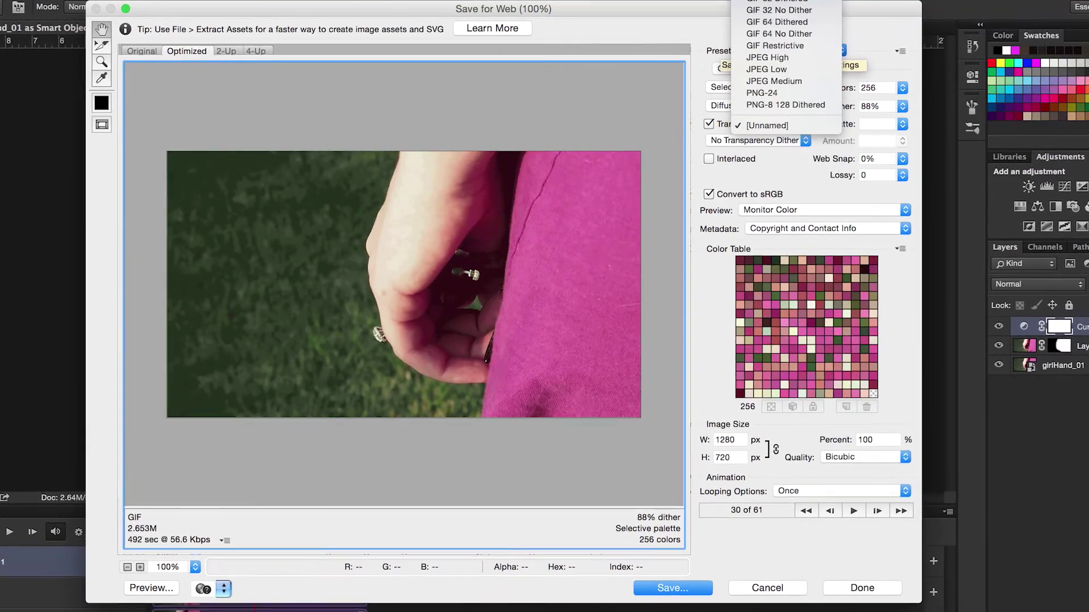
{"action": "left_click", "coordinate": [782, 37]}
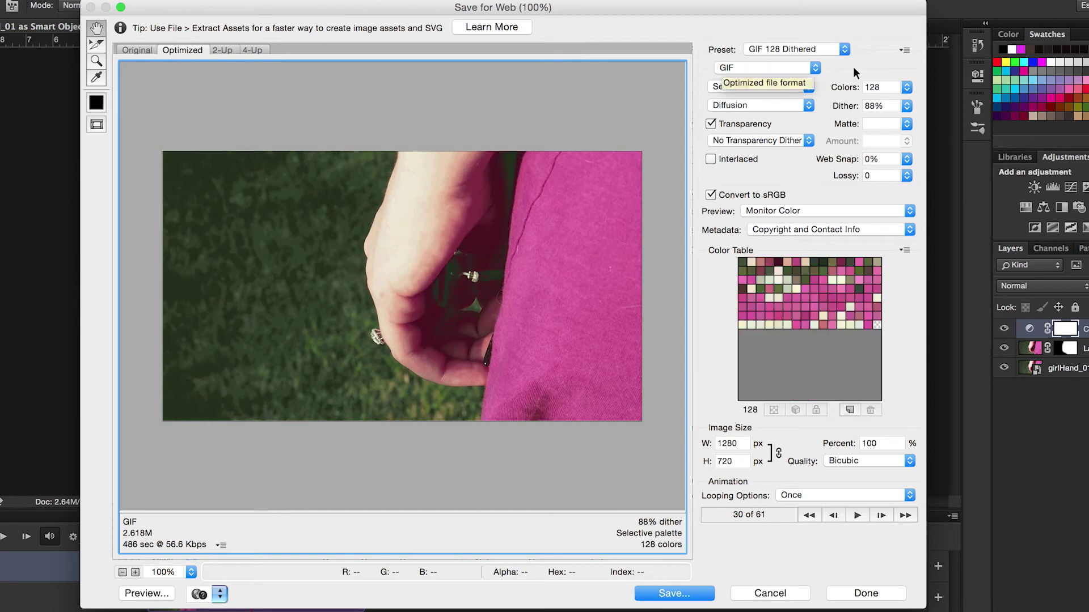
{"action": "left_click", "coordinate": [908, 90]}
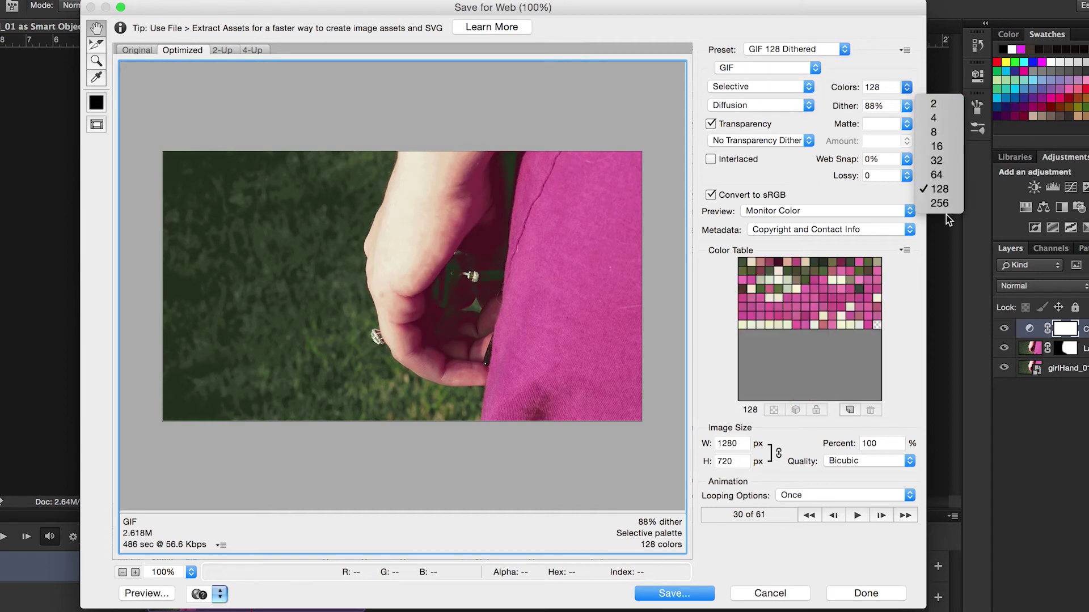
{"action": "left_click", "coordinate": [946, 211]}
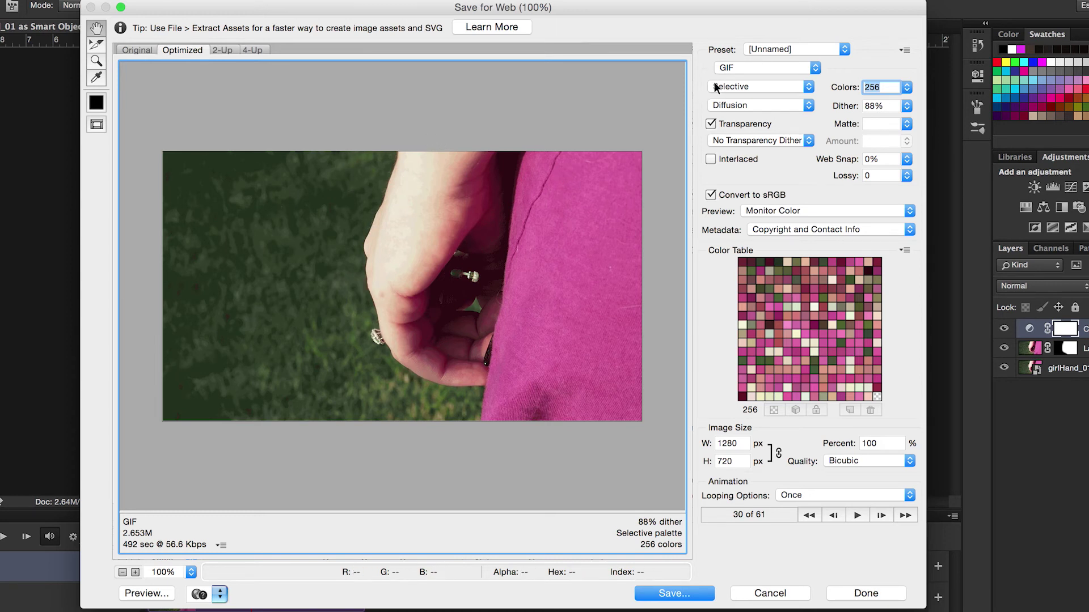
Step: Try dither amounts of 49% and 96%, and switch the GIF's dither method from Diffusion to Noise
{"action": "left_click", "coordinate": [908, 107]}
{"action": "left_click_drag", "start_coordinate": [858, 122], "coordinate": [867, 121]}
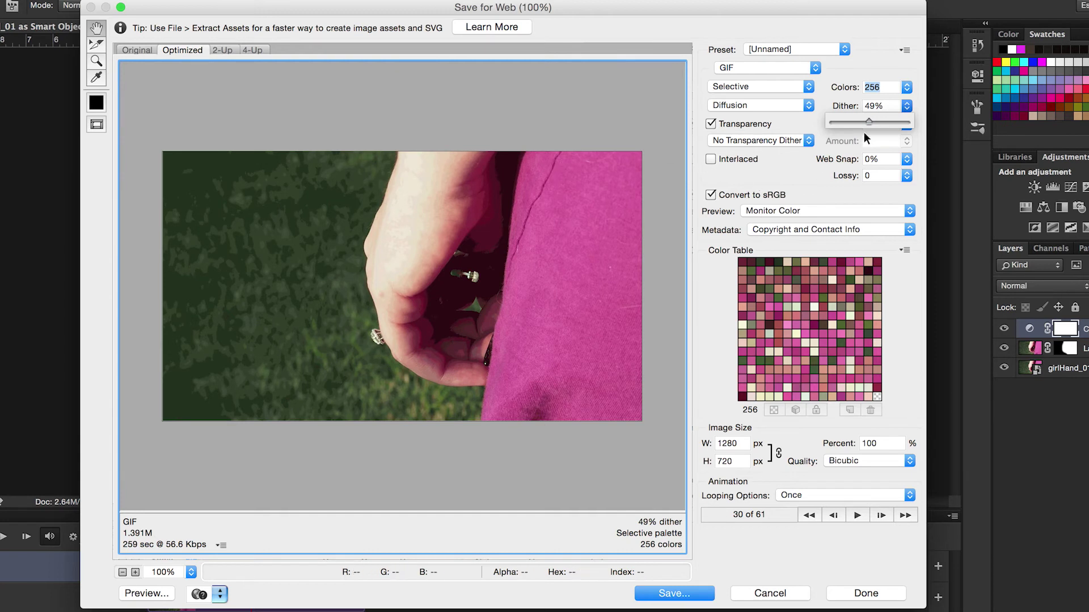
{"action": "left_click_drag", "start_coordinate": [899, 121], "coordinate": [903, 120]}
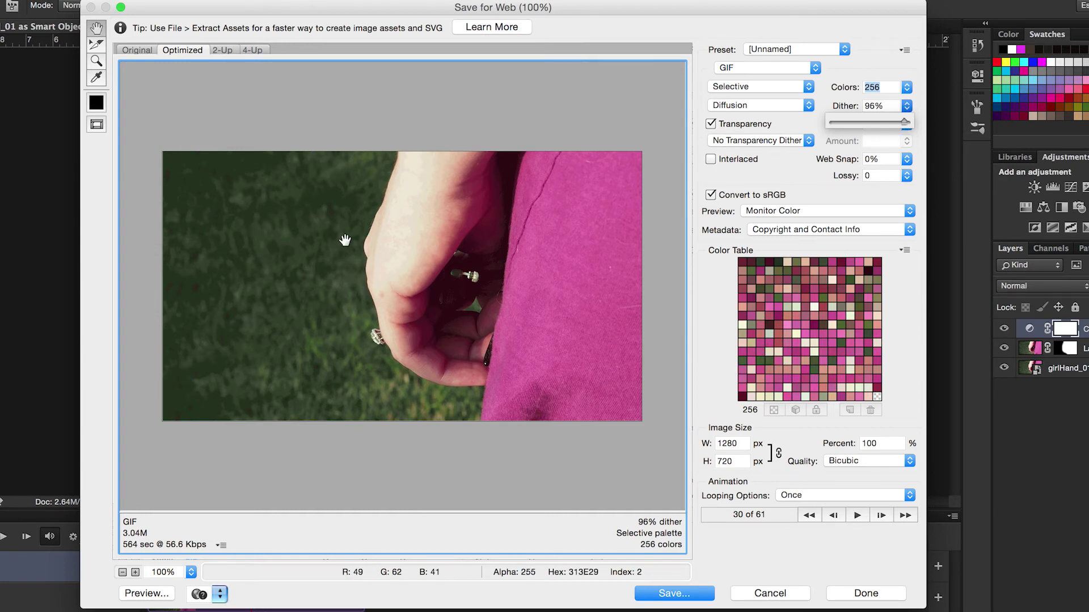
{"action": "left_click", "coordinate": [809, 107]}
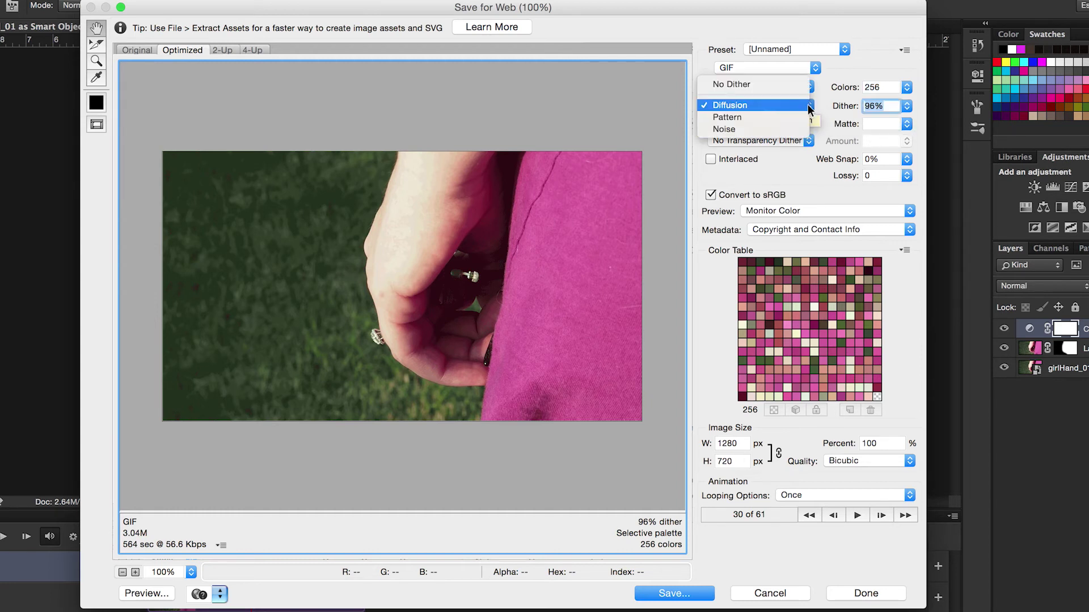
{"action": "left_click", "coordinate": [740, 130]}
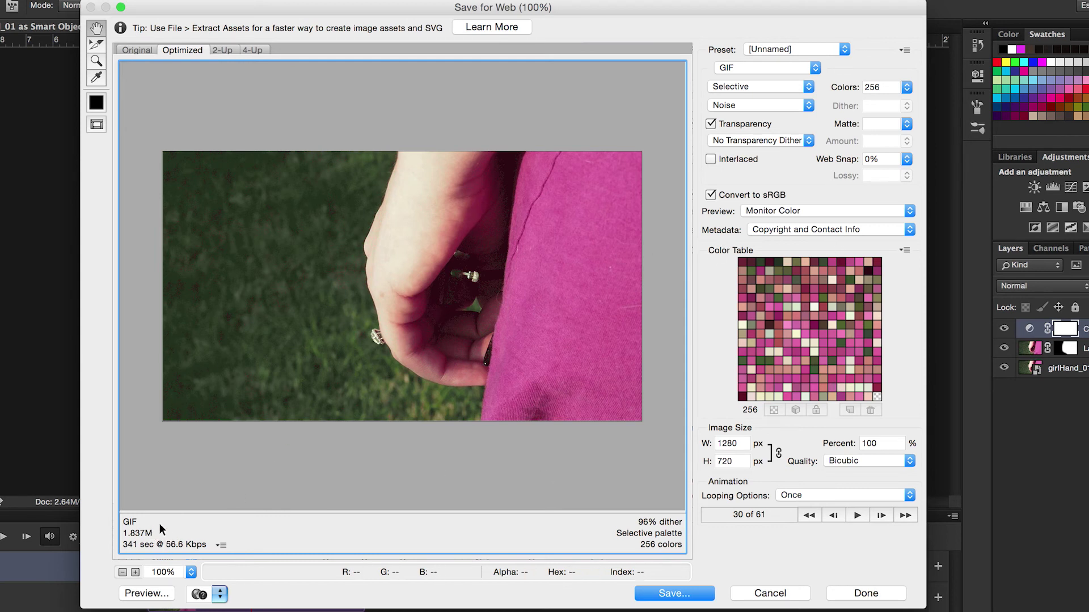
Step: Set the GIF's width to 600 px with proportions linked and enlarge the preview to 200%
{"action": "left_click", "coordinate": [696, 448]}
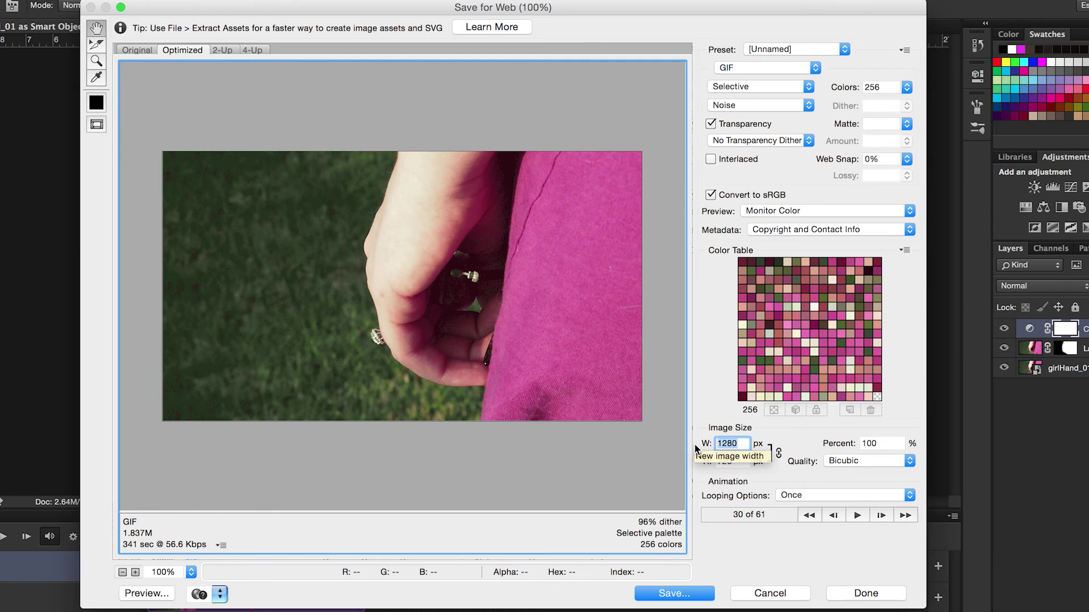
{"action": "type", "text": "600"}
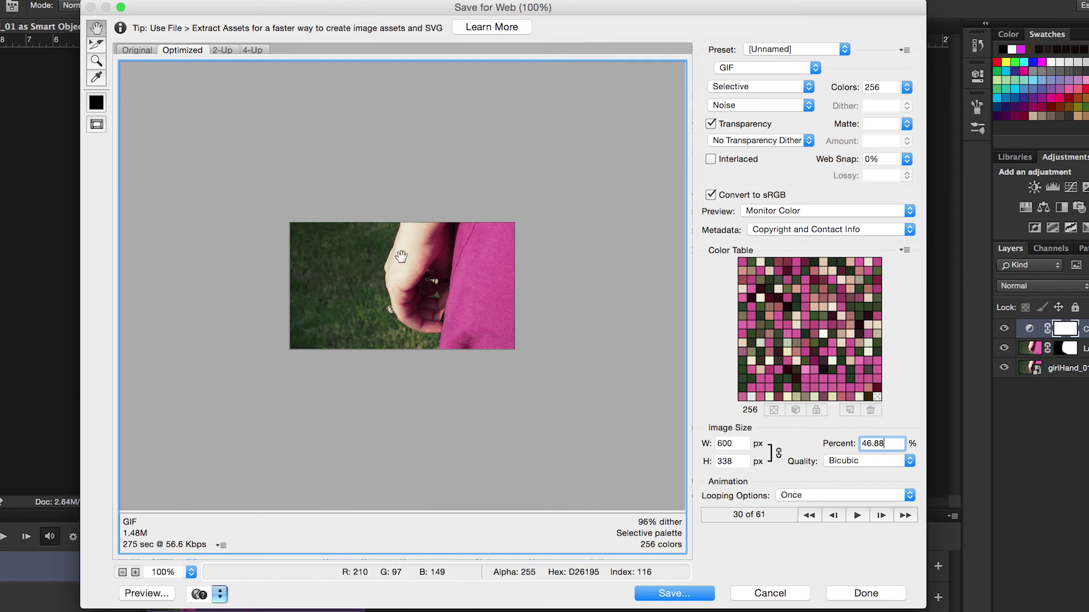
{"action": "left_click", "coordinate": [191, 572]}
{"action": "left_click", "coordinate": [239, 575]}
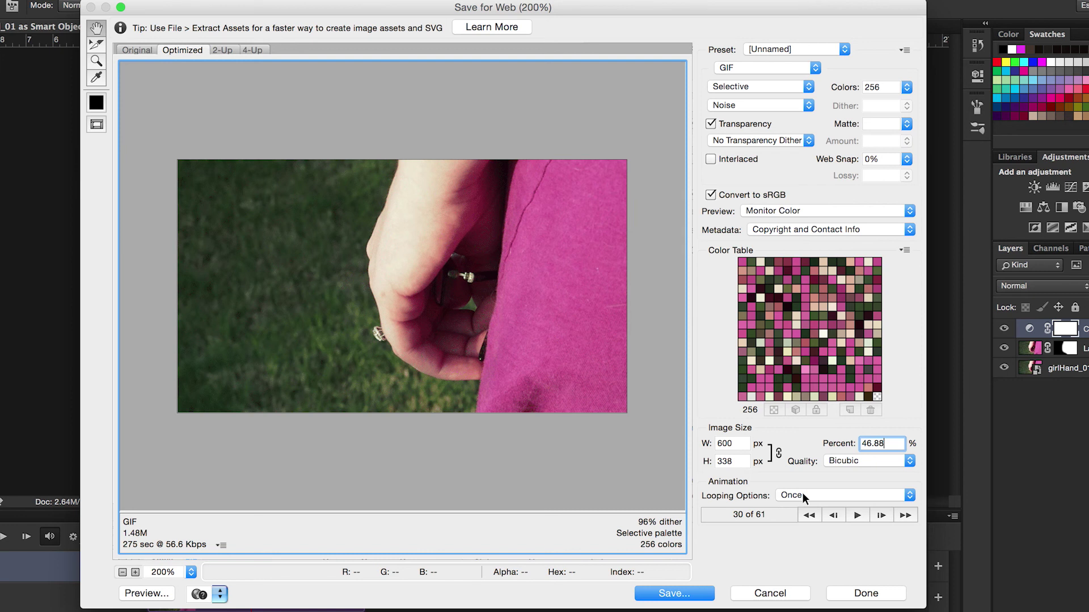
Step: Set the GIF animation to loop Forever, preview it in the Chrome browser, and return to Photoshop
{"action": "left_click", "coordinate": [910, 495]}
{"action": "left_click", "coordinate": [847, 509]}
{"action": "left_click", "coordinate": [150, 593]}
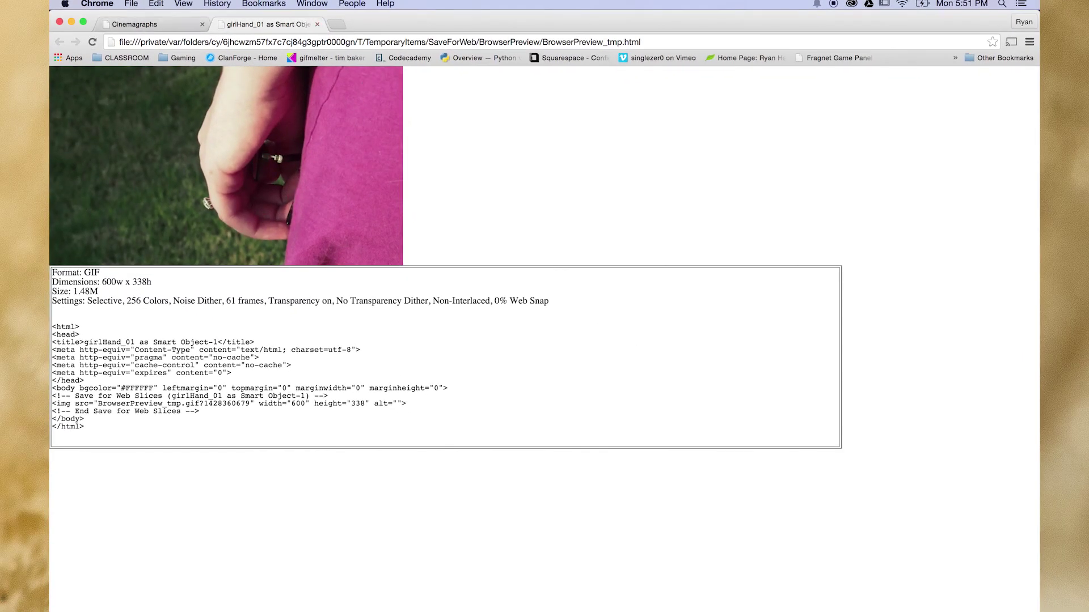
{"action": "mouse_move", "coordinate": [499, 606]}
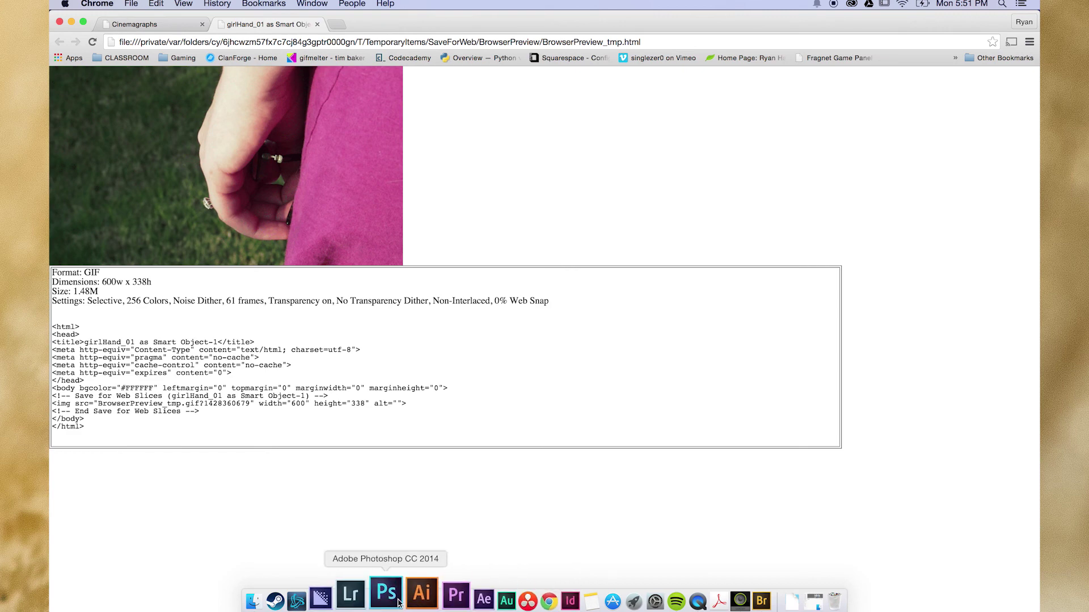
{"action": "left_click", "coordinate": [386, 593]}
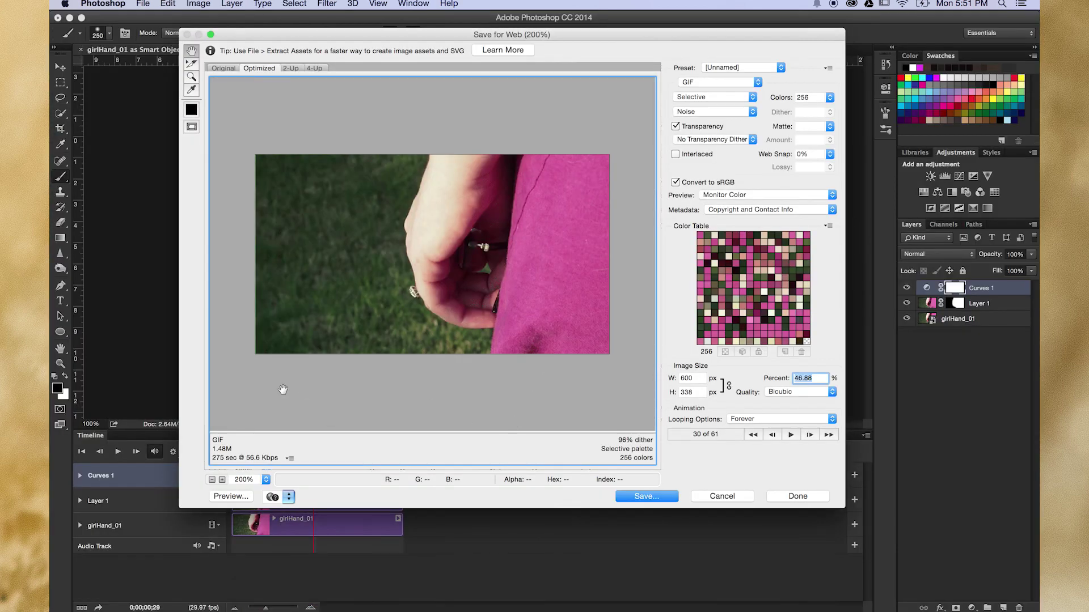
Step: Save the optimized GIF to the Desktop as girlHand_01-as-Smart-Object-1.gif
{"action": "left_click", "coordinate": [641, 497]}
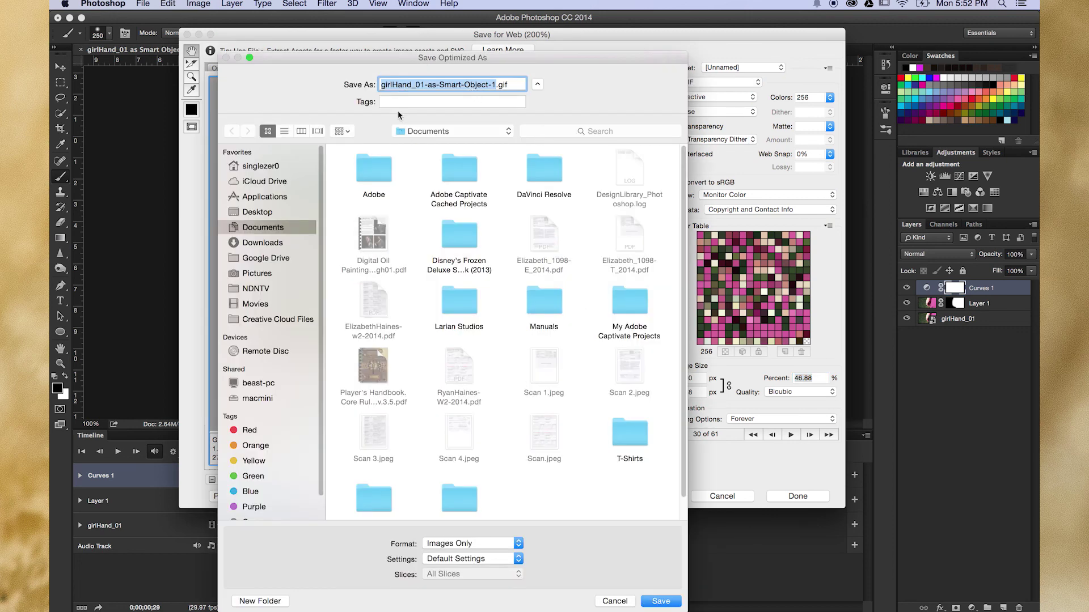
{"action": "left_click", "coordinate": [258, 211]}
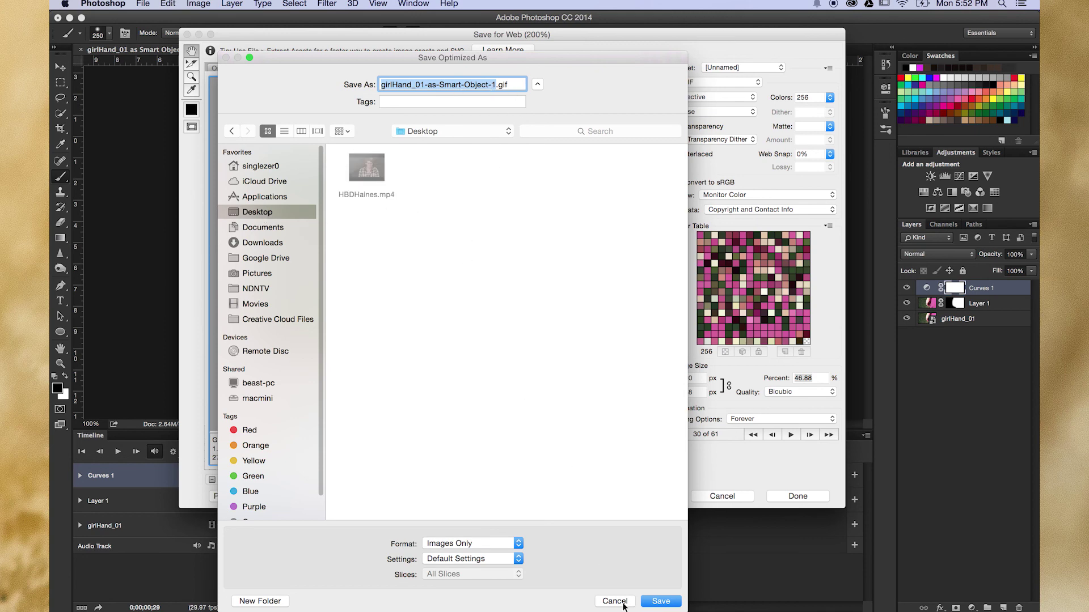
{"action": "left_click", "coordinate": [658, 601]}
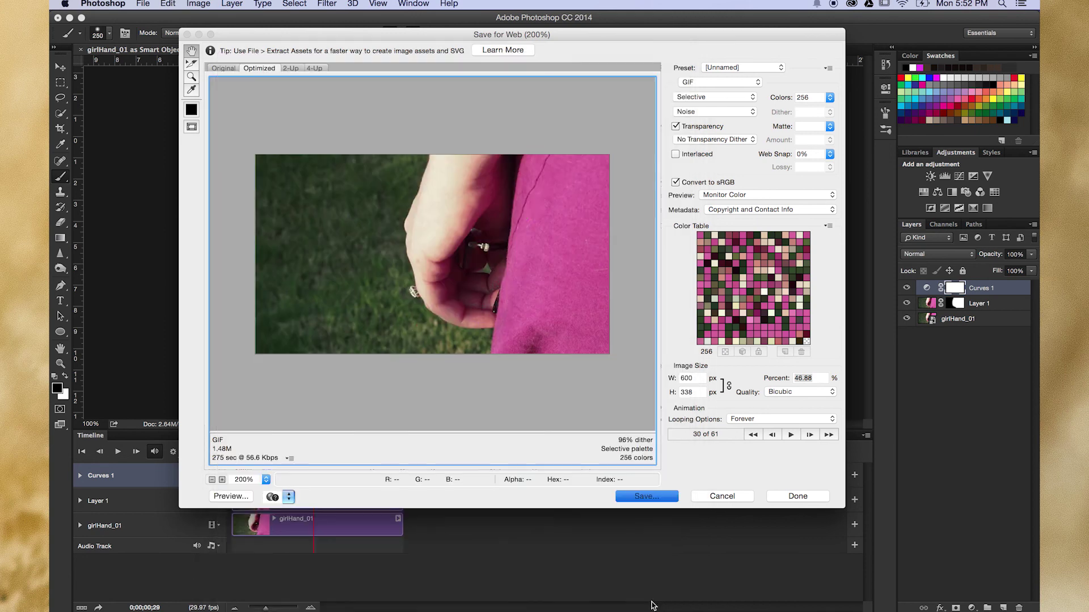